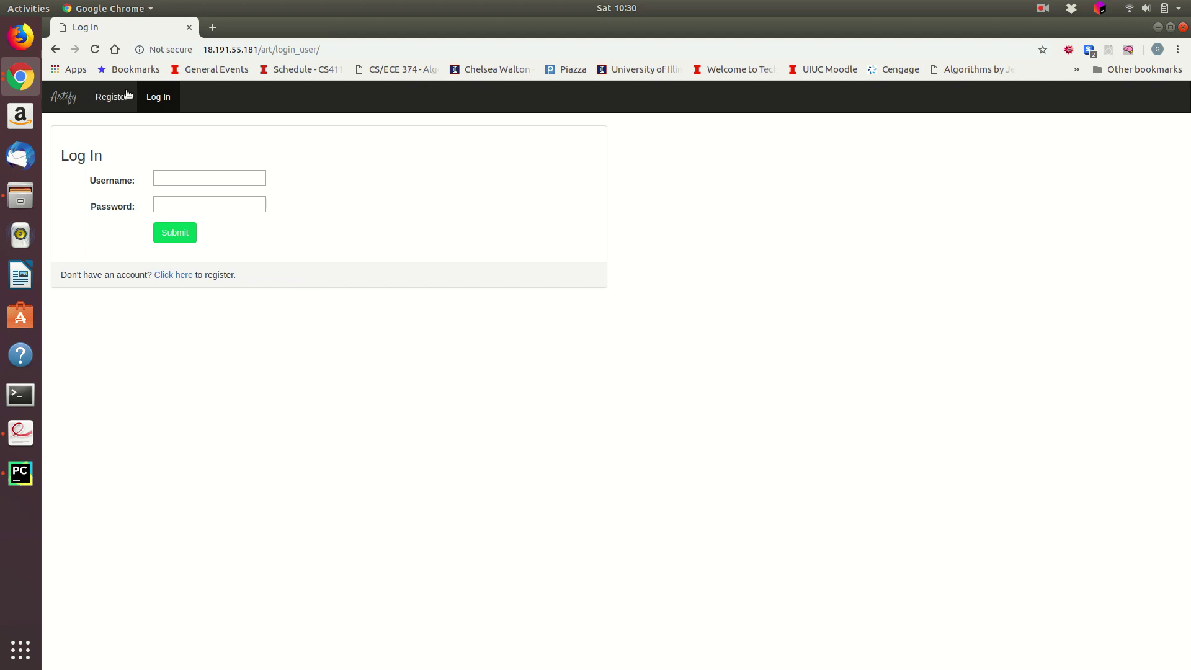
# Step: Log in as bob using the saved username and the account password
pyautogui.click(234, 177)
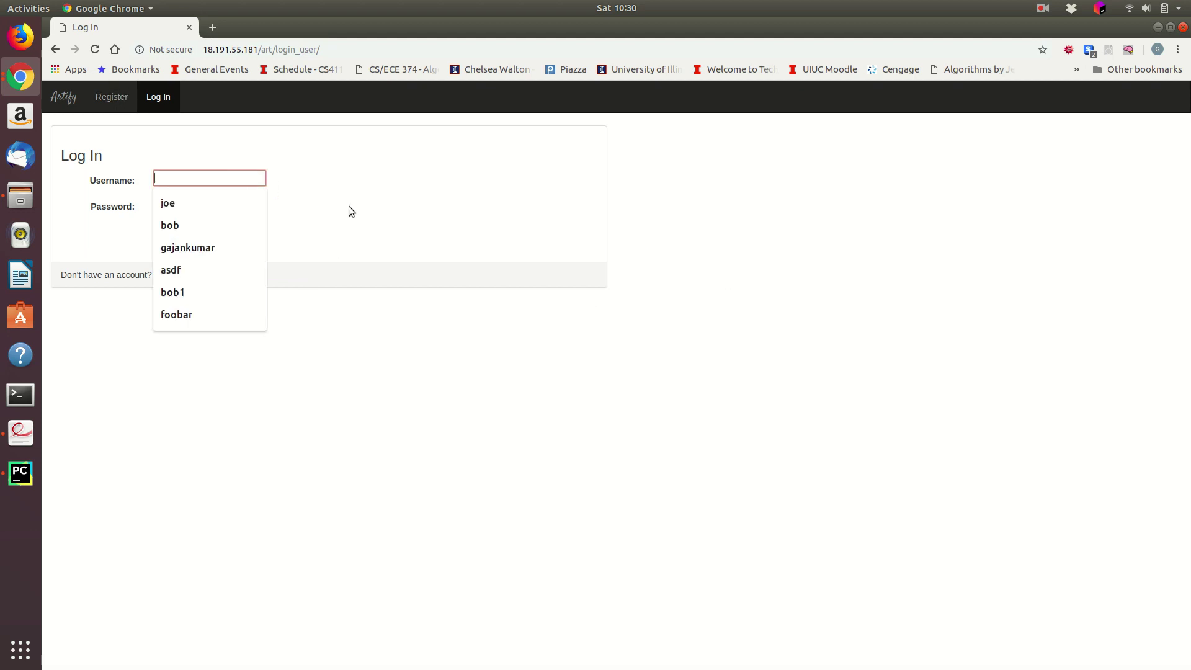
pyautogui.click(176, 225)
pyautogui.click(200, 209)
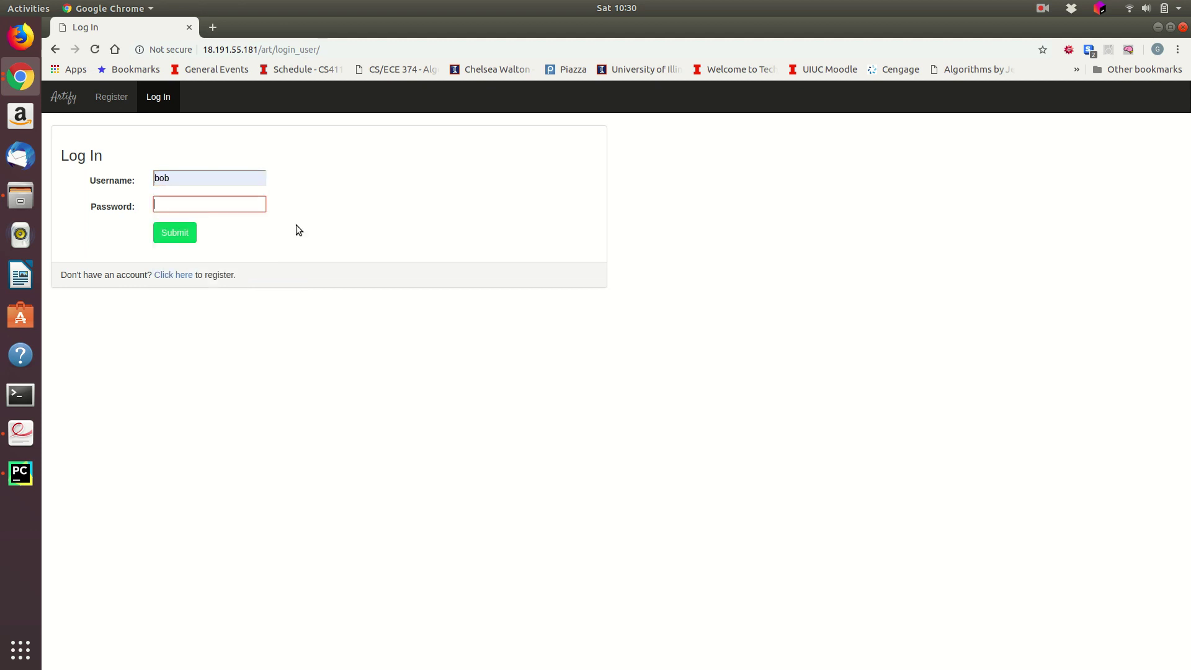
pyautogui.write('1234')
pyautogui.press('Return')
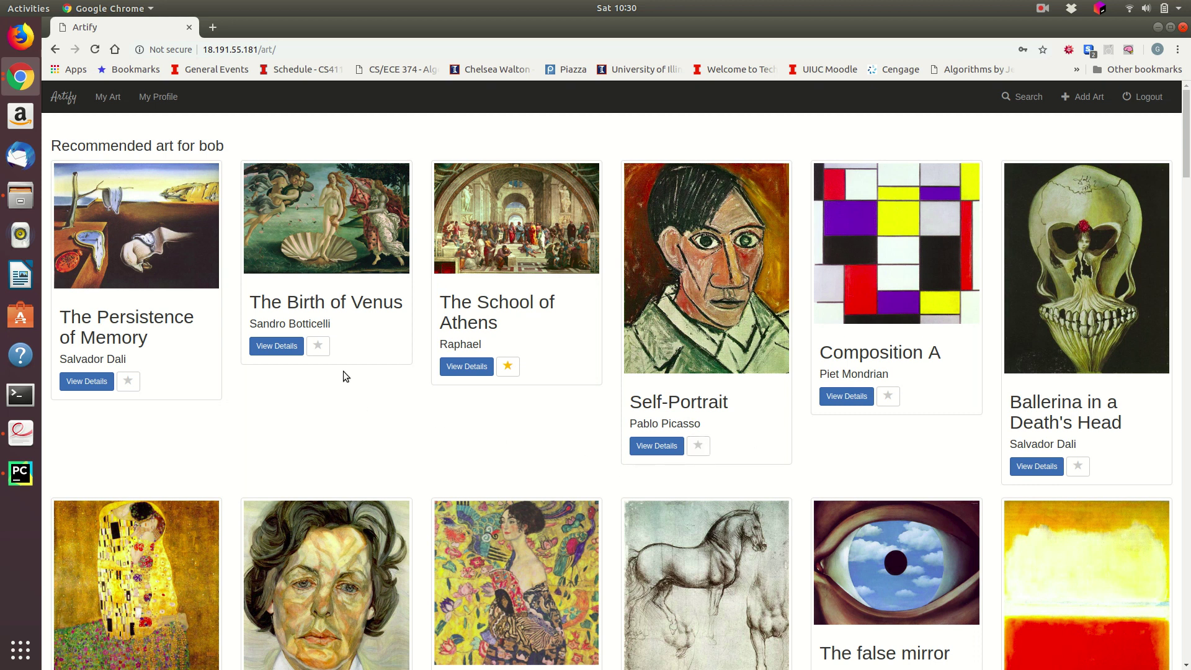
# Step: Star The Birth of Venus as a liked artwork
pyautogui.click(319, 347)
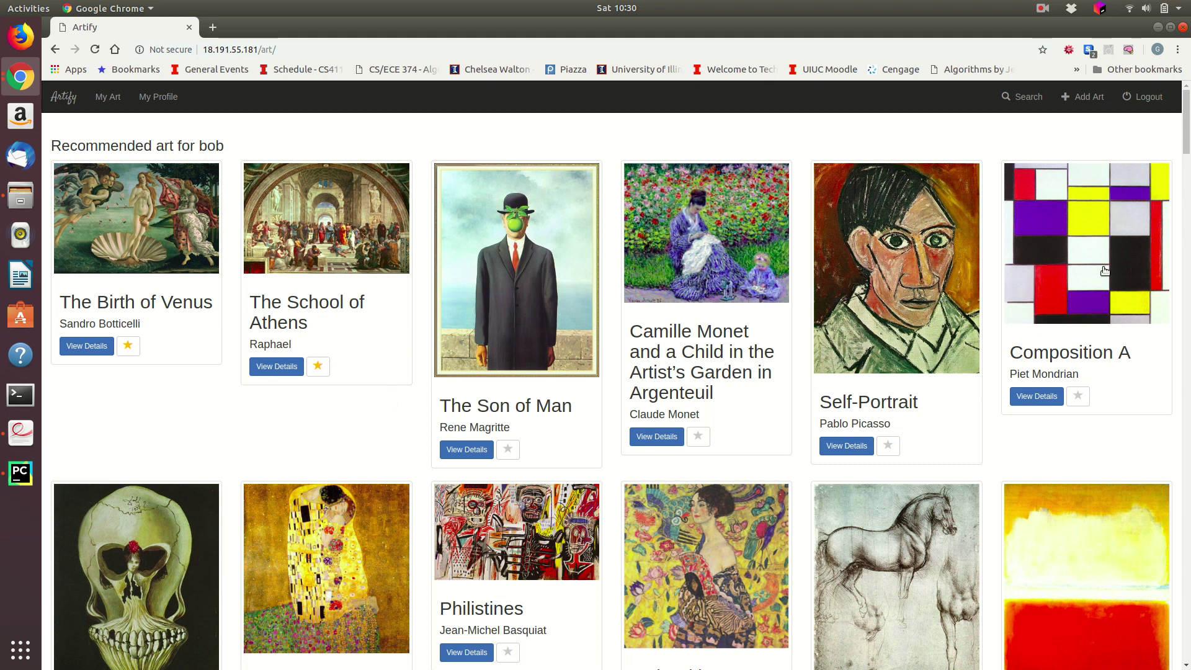
pyautogui.scroll(-5, 1092, 335)
pyautogui.scroll(6, 1107, 342)
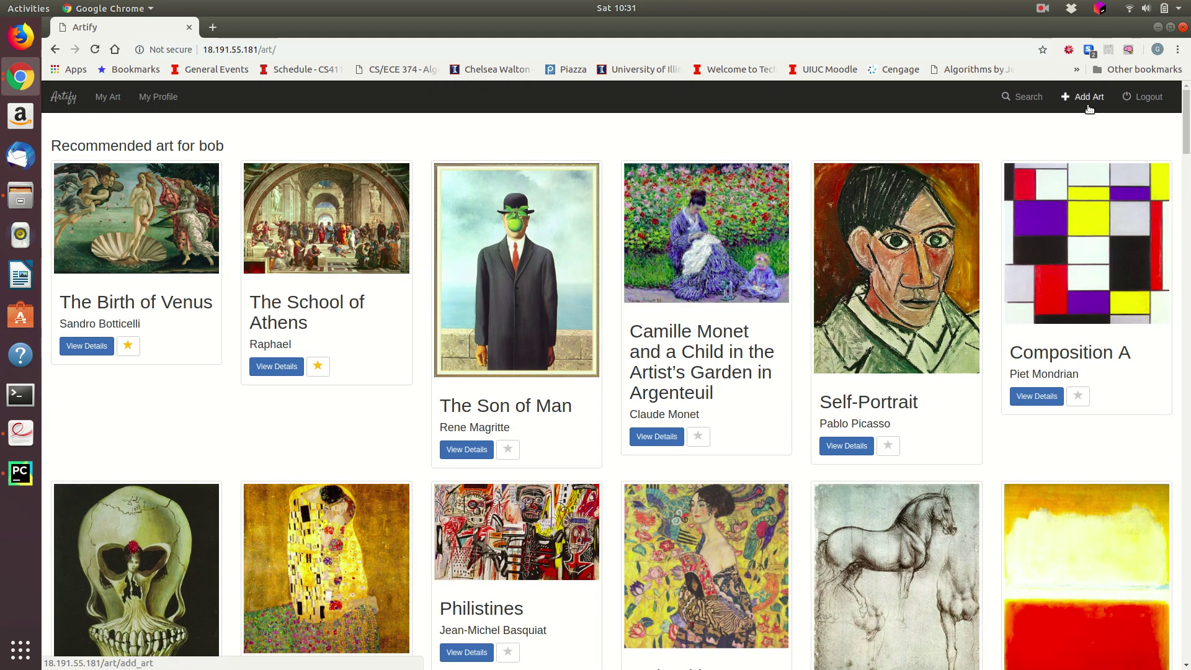
# Step: View The School of Athens details, return to the gallery, then open Add Art
pyautogui.click(289, 367)
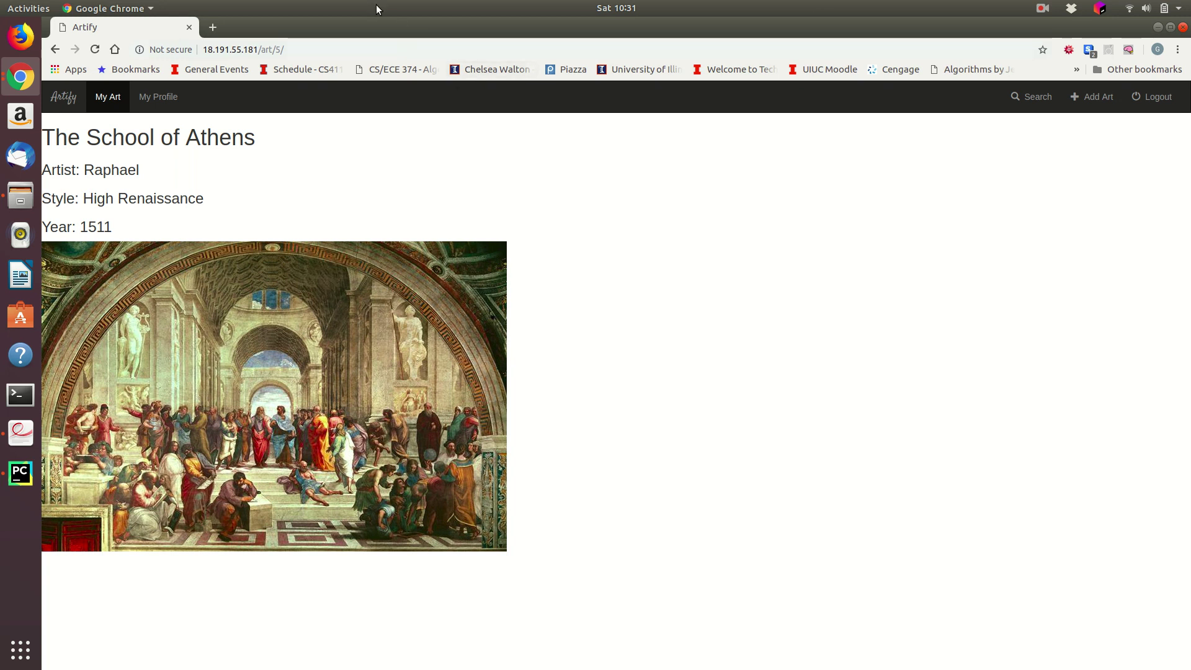
pyautogui.click(54, 49)
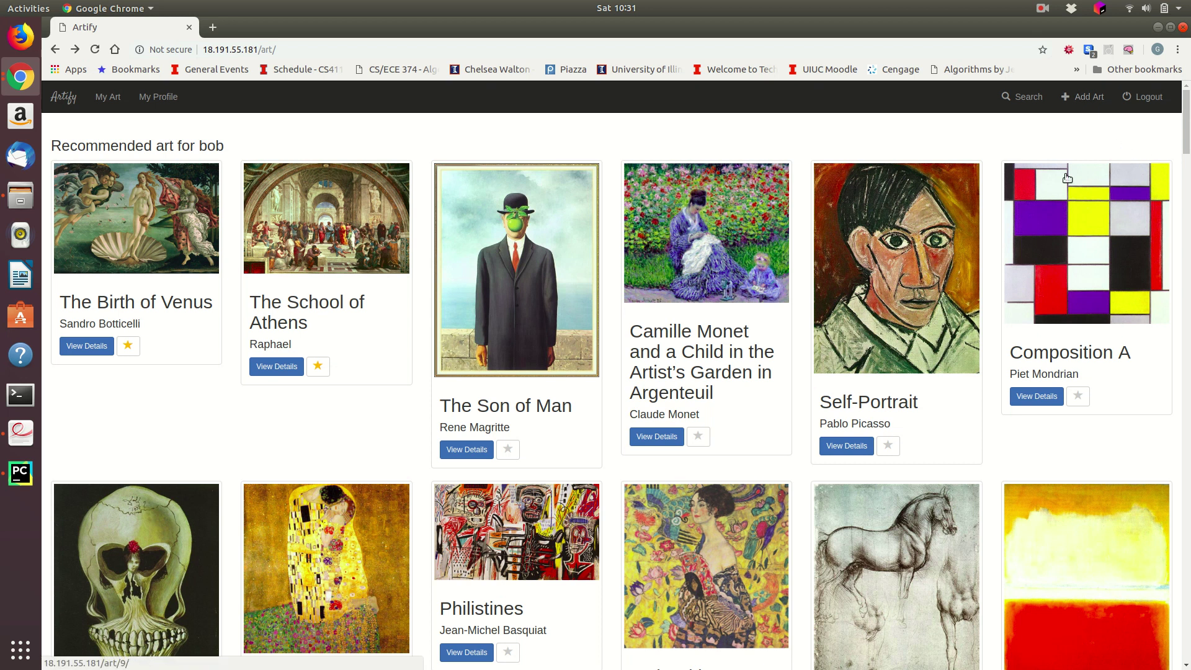
pyautogui.click(1084, 97)
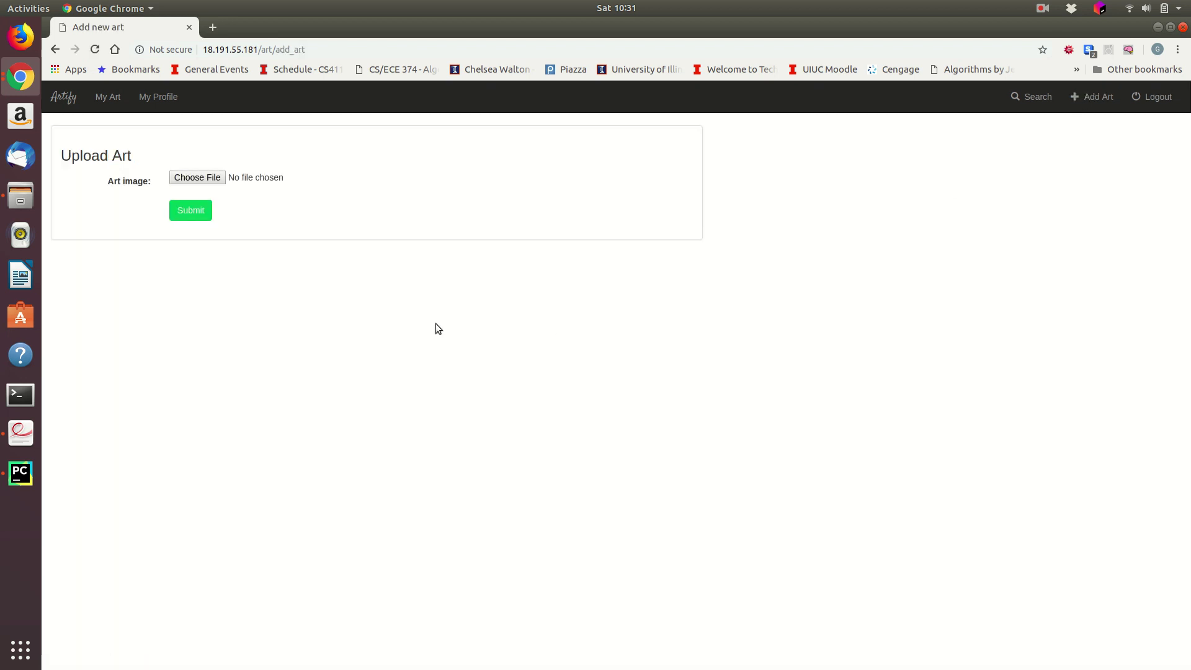
# Step: Upload cubism1.jpg from sample_imgs as the art image
pyautogui.click(206, 183)
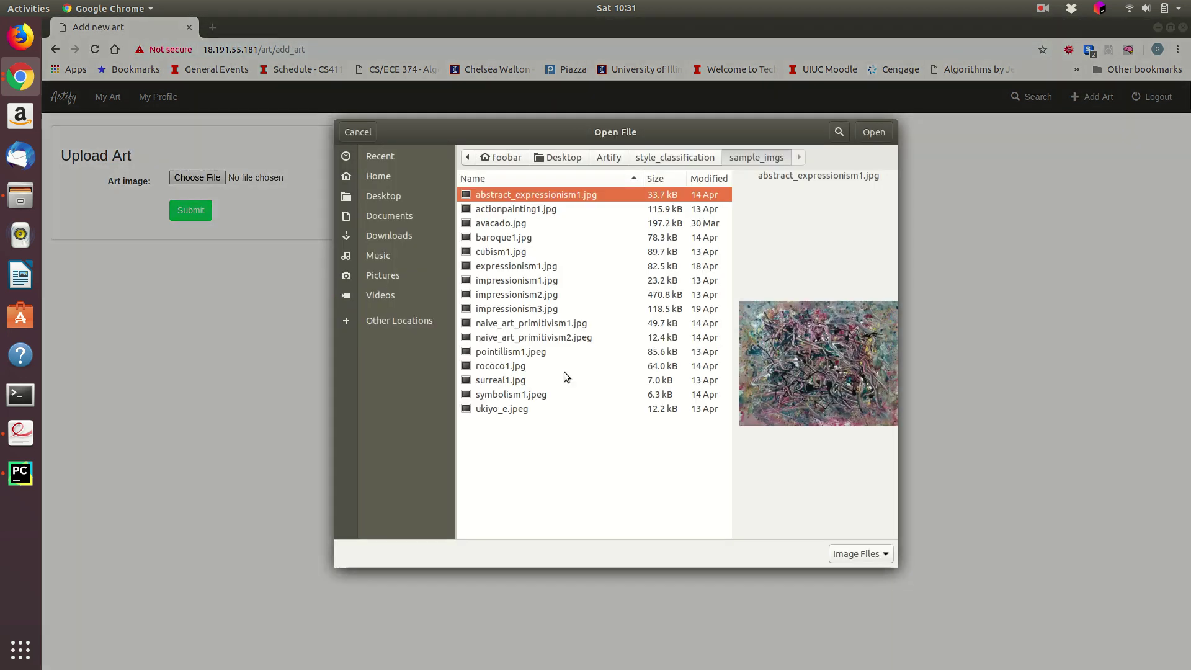
pyautogui.doubleClick(520, 253)
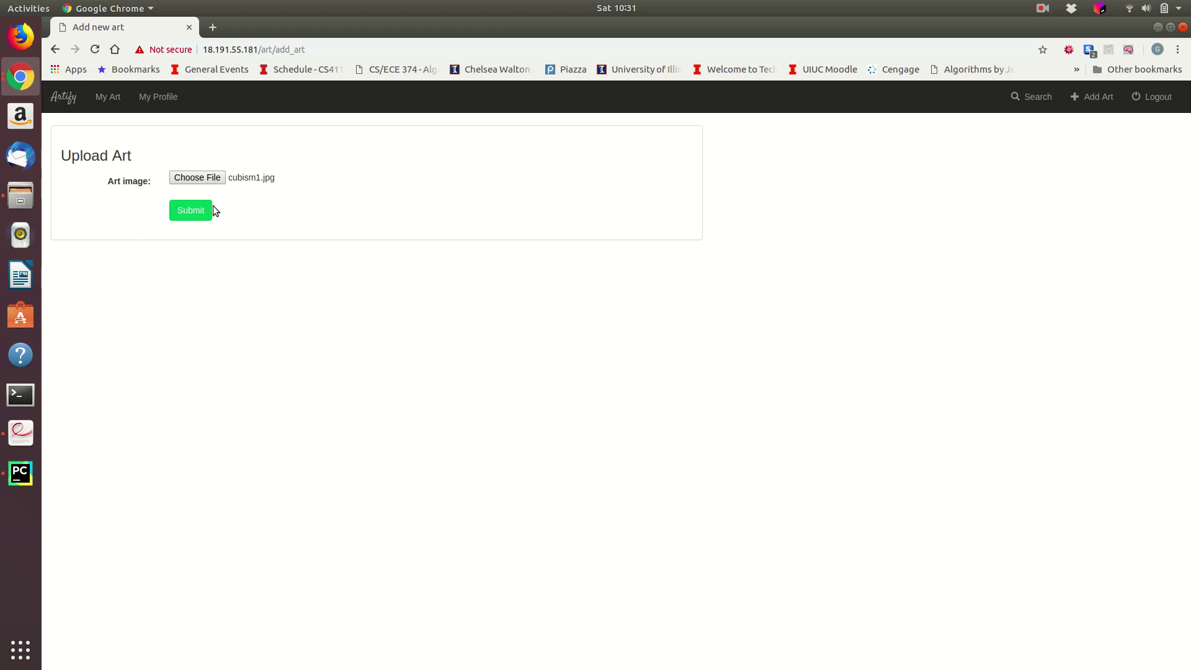
pyautogui.click(204, 211)
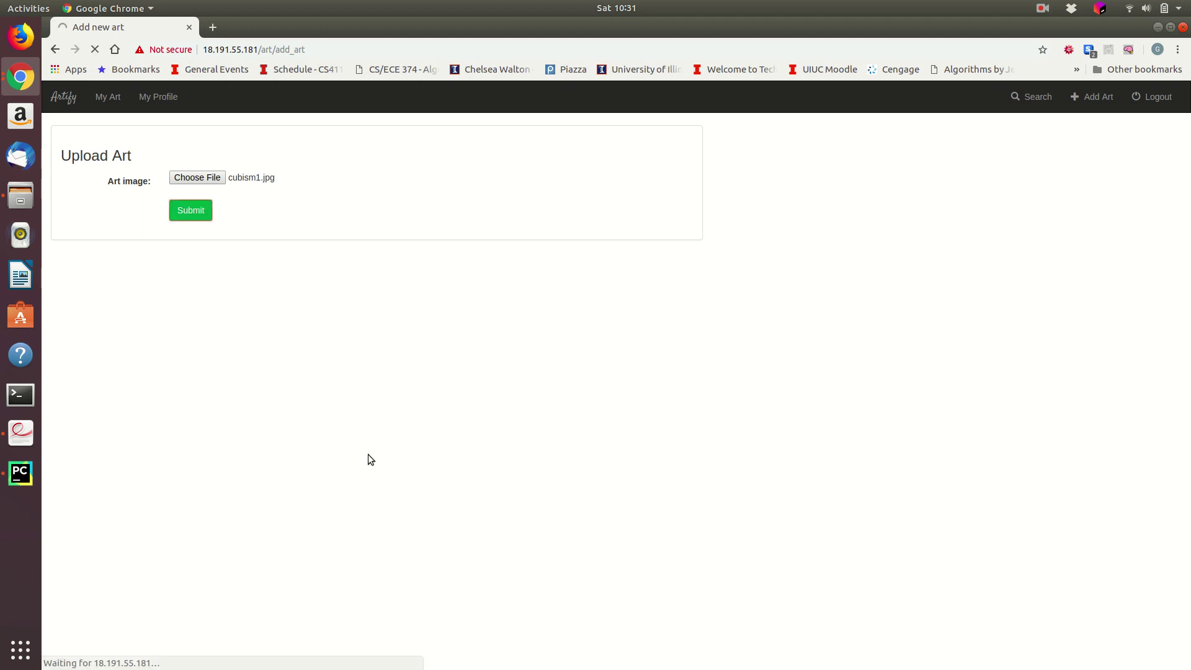
pyautogui.scroll(-1, 478, 351)
pyautogui.scroll(-2, 479, 351)
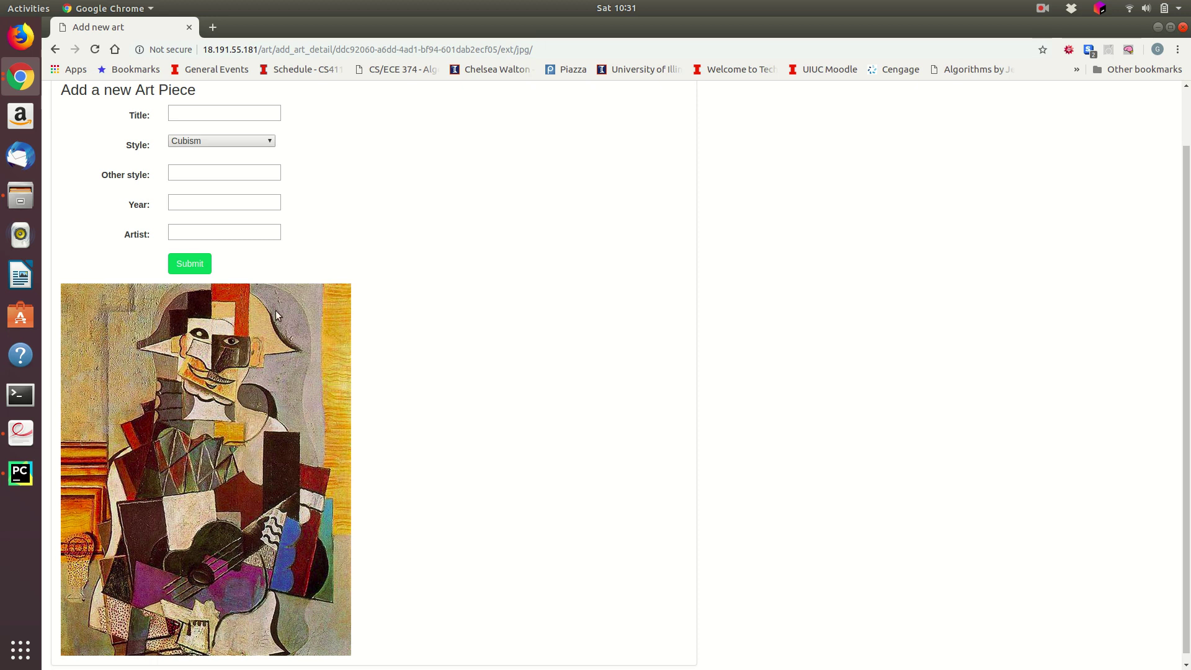
pyautogui.scroll(2, 348, 295)
# Step: Enter the title 'Great art' and keep the style as Cubism
pyautogui.click(271, 209)
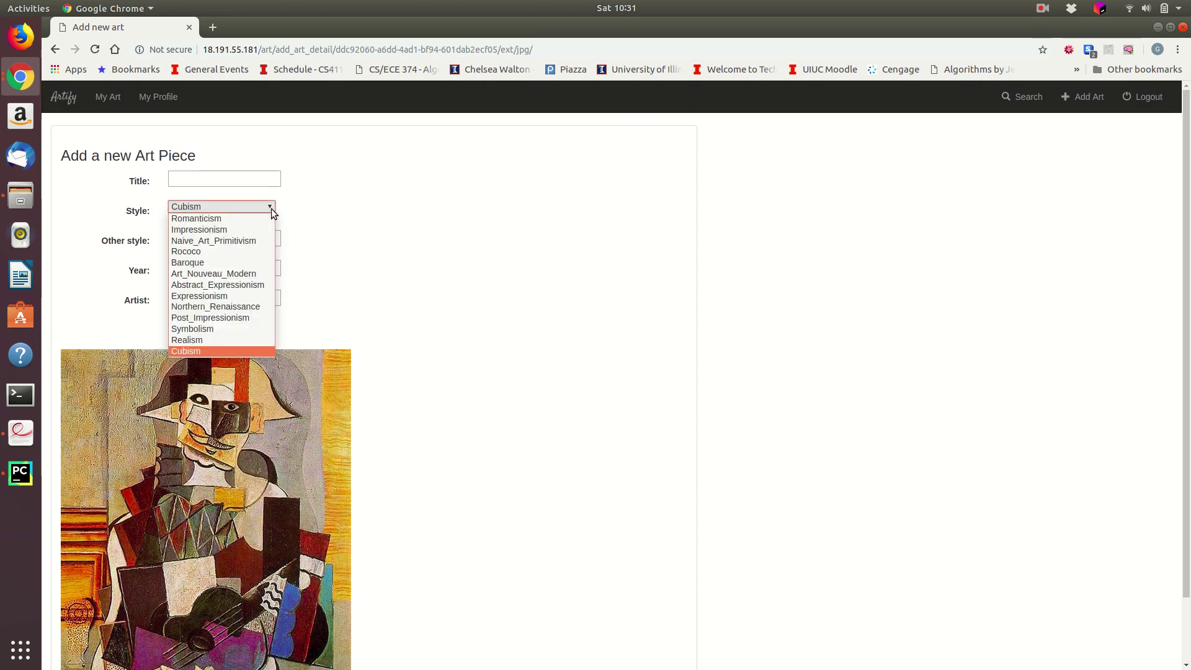
pyautogui.click(367, 222)
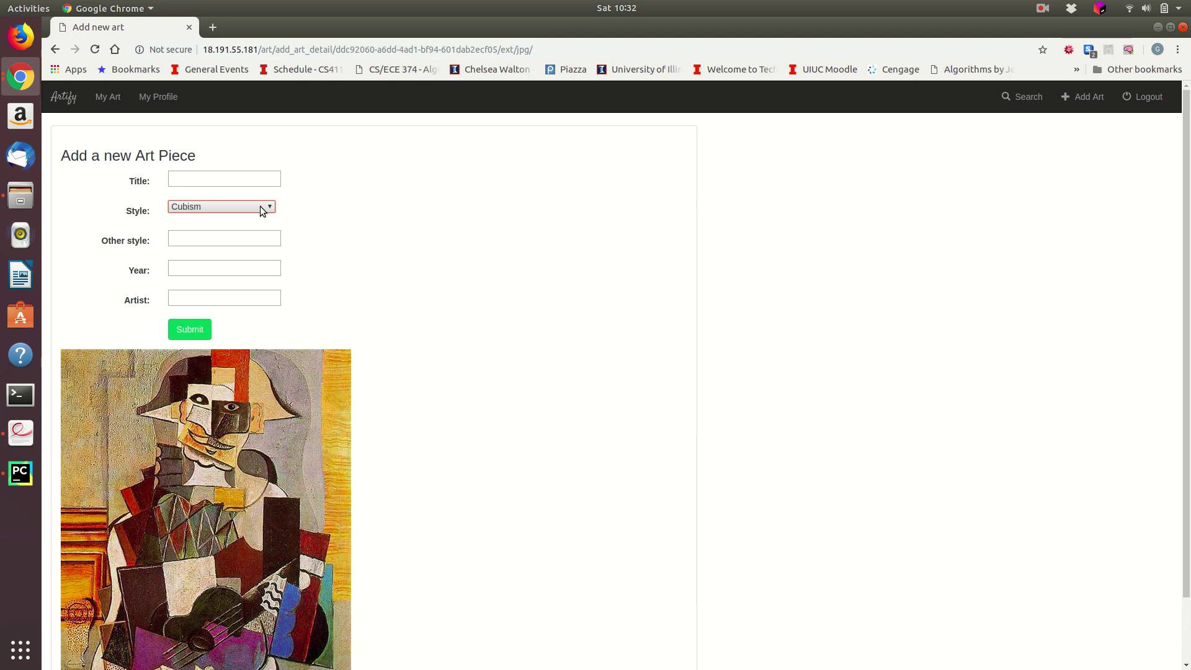
pyautogui.click(248, 181)
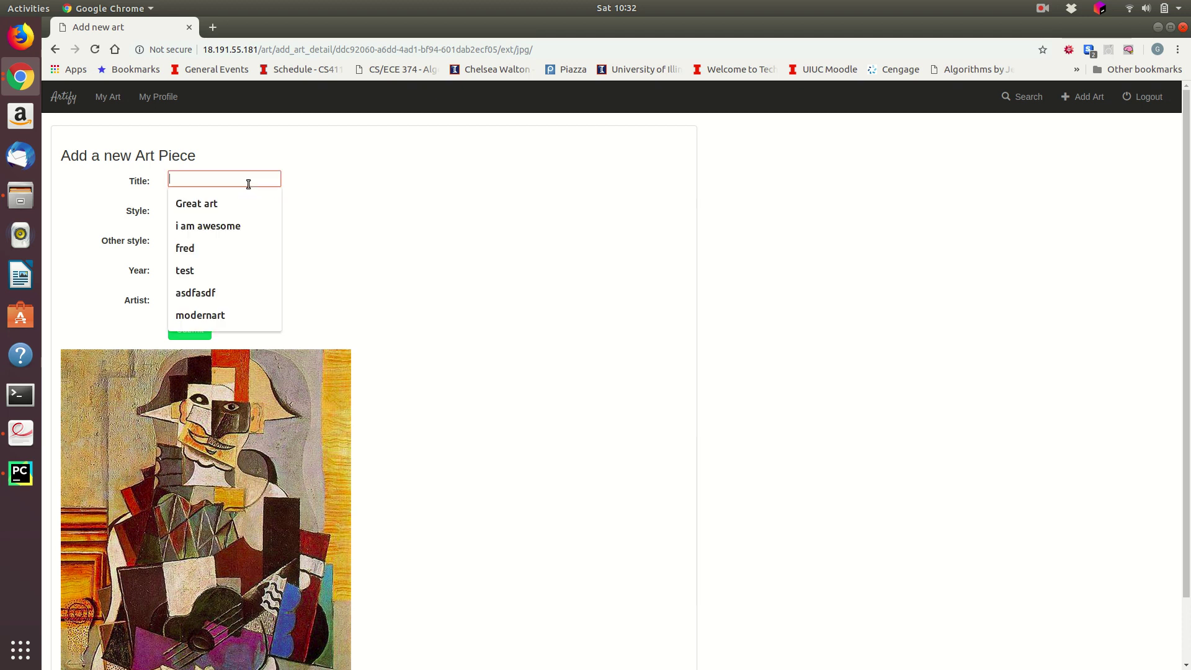
pyautogui.click(226, 202)
pyautogui.click(230, 238)
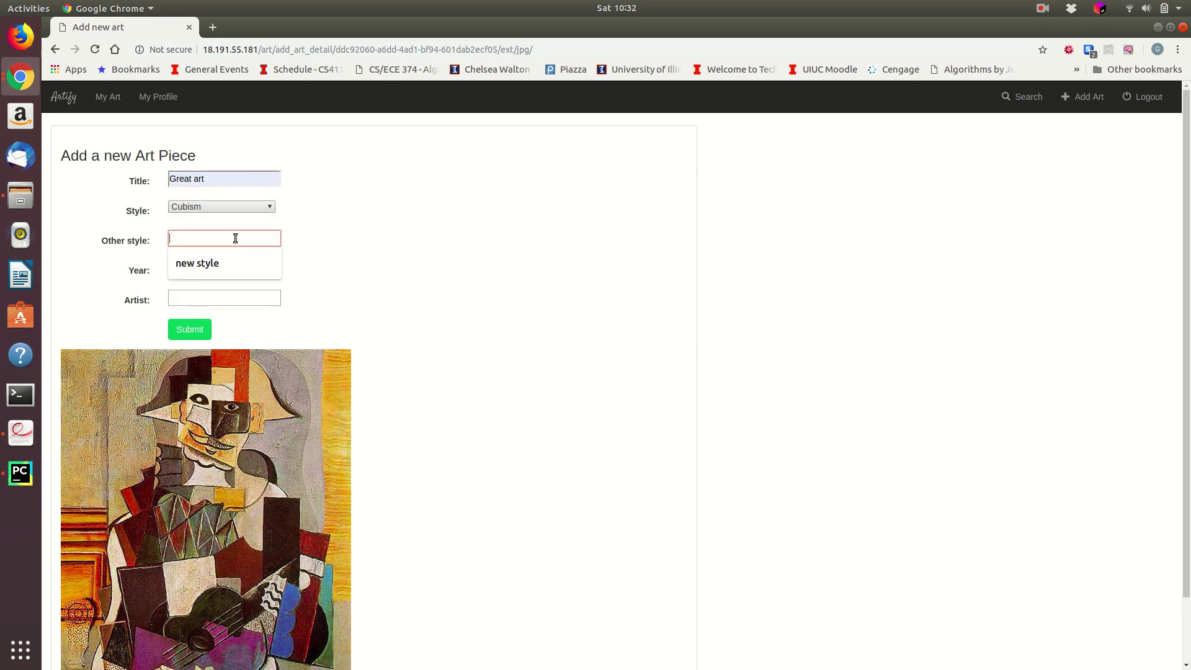
pyautogui.click(267, 206)
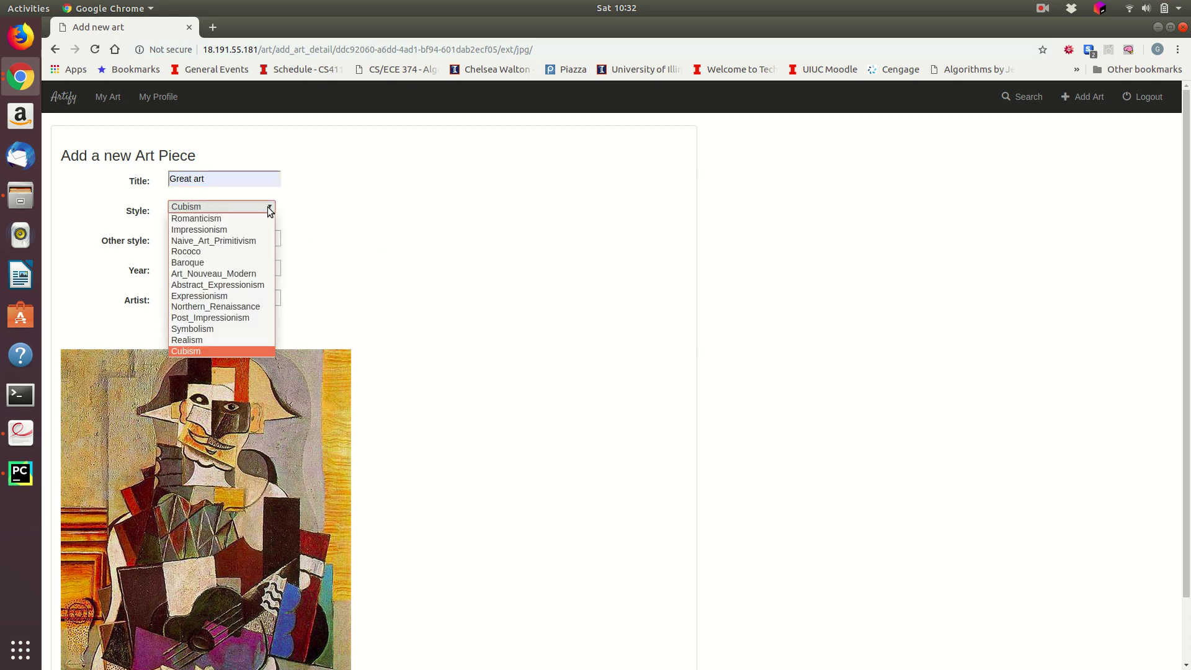
pyautogui.click(362, 254)
pyautogui.click(248, 238)
# Step: Set year 1891 and artist foobar, then submit the new art piece
pyautogui.click(232, 267)
pyautogui.write('1891')
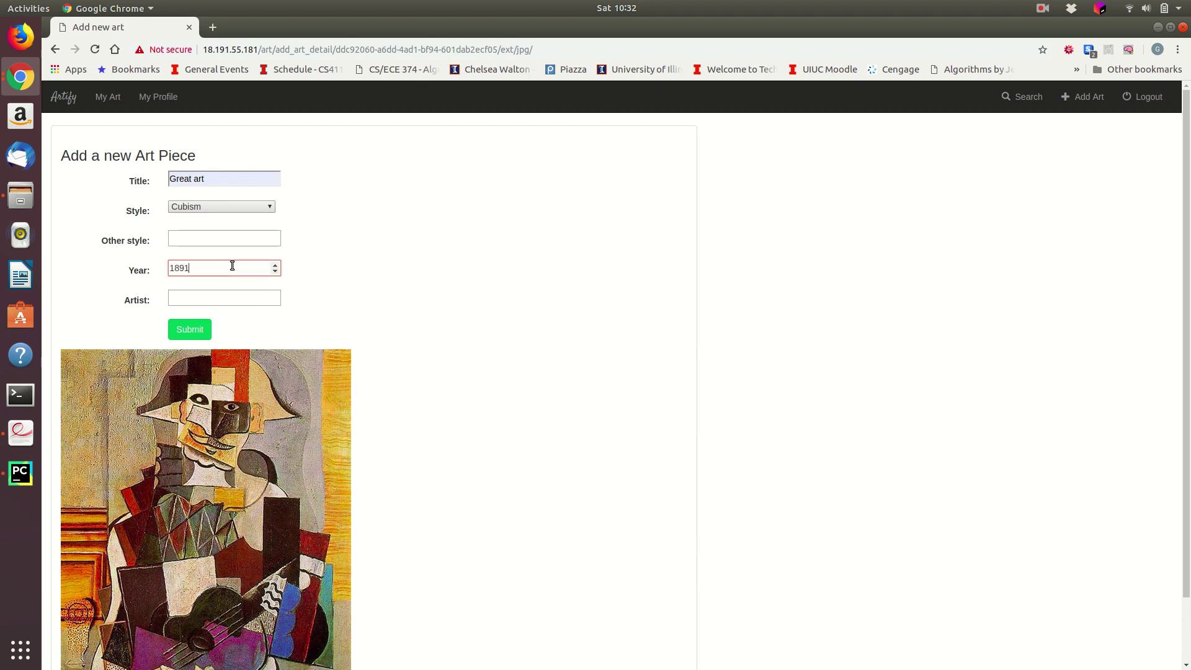
pyautogui.press('Tab')
pyautogui.write('foobar')
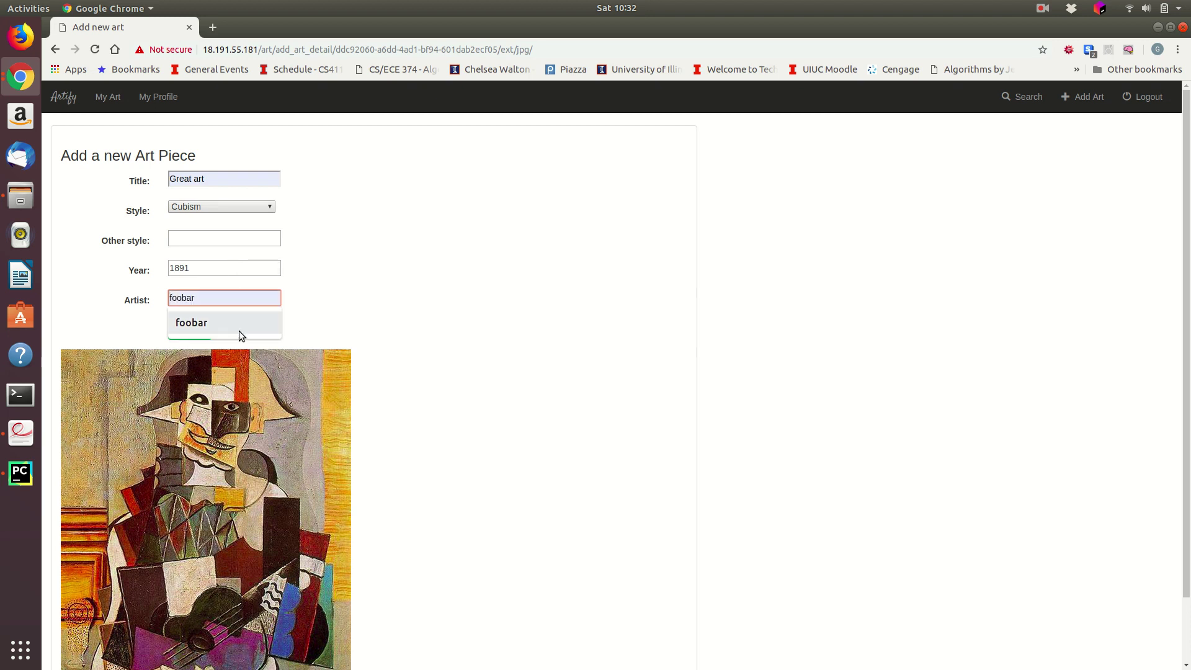
pyautogui.click(238, 331)
pyautogui.scroll(-2, 410, 348)
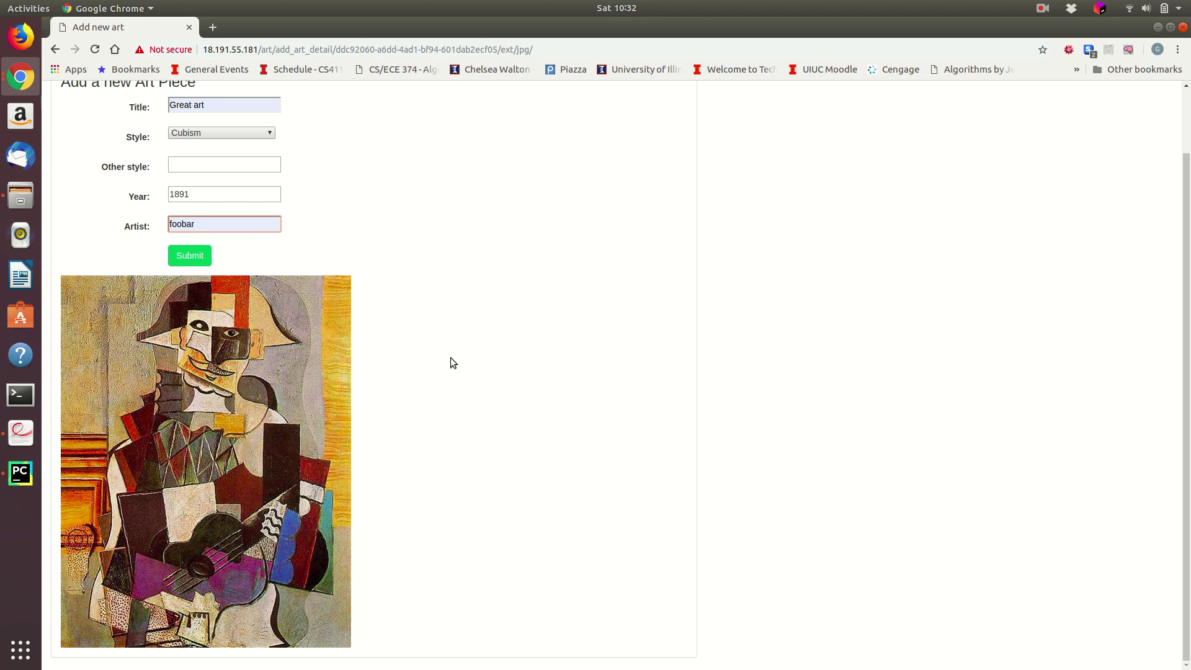
pyautogui.scroll(2, 430, 355)
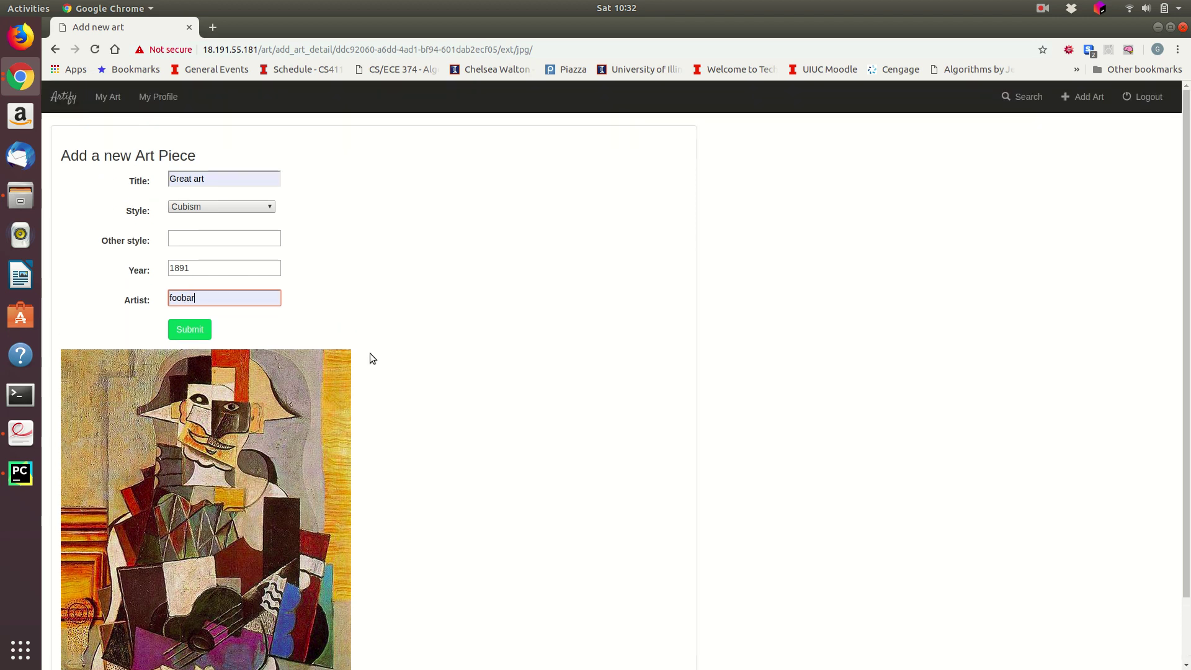
pyautogui.scroll(-2, 300, 357)
pyautogui.click(190, 255)
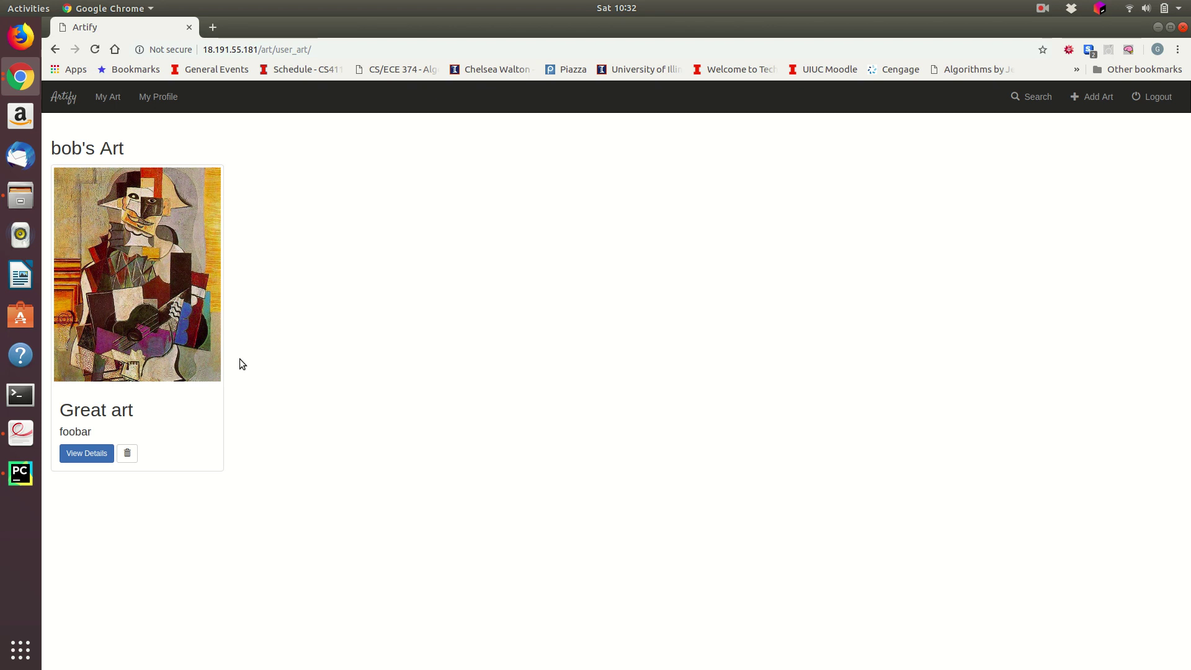
# Step: Delete the Great art artwork and return to the recommended art home page
pyautogui.click(127, 454)
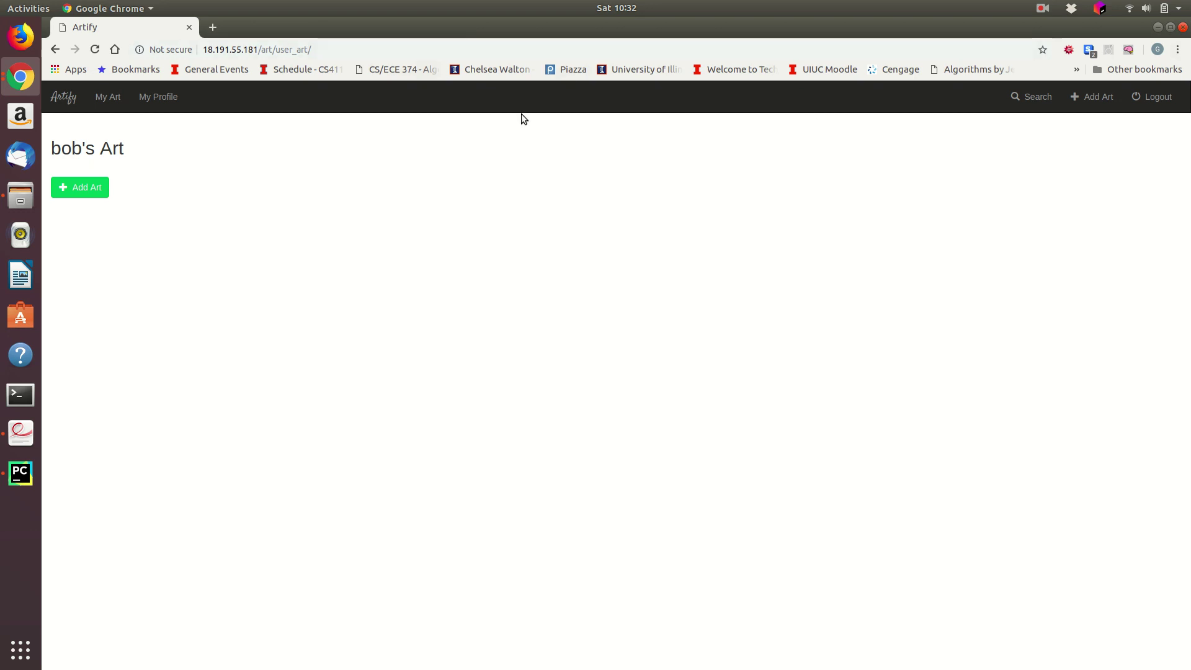
pyautogui.click(77, 100)
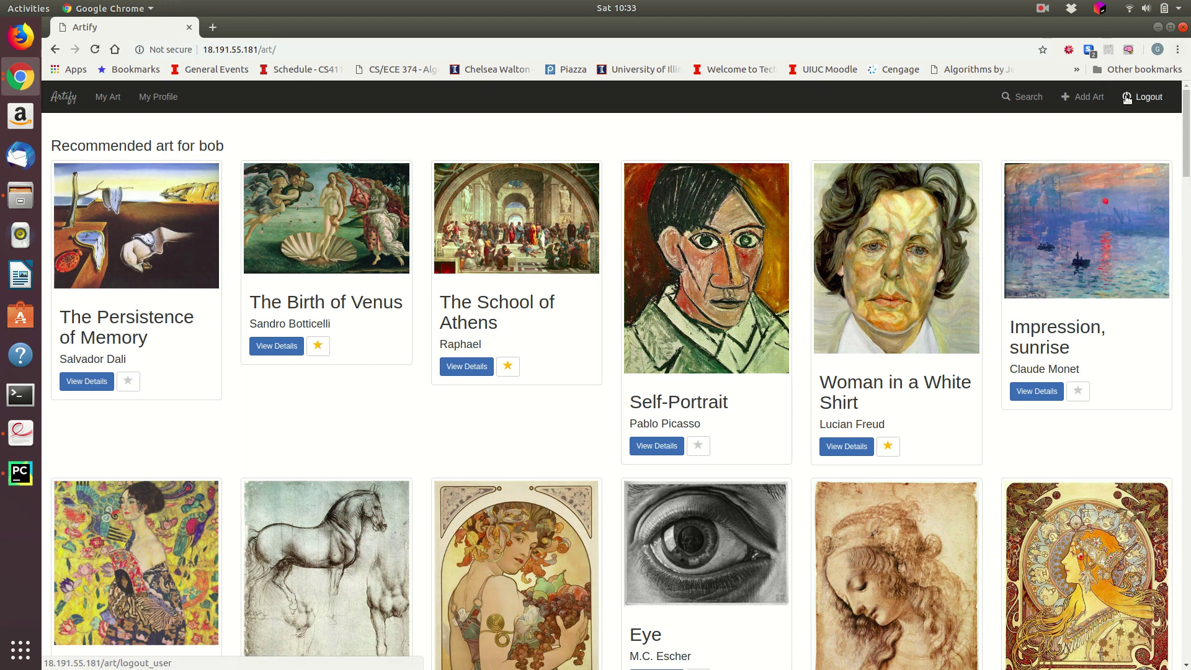
# Step: Search for artworks whose name contains 'woman'
pyautogui.click(1033, 102)
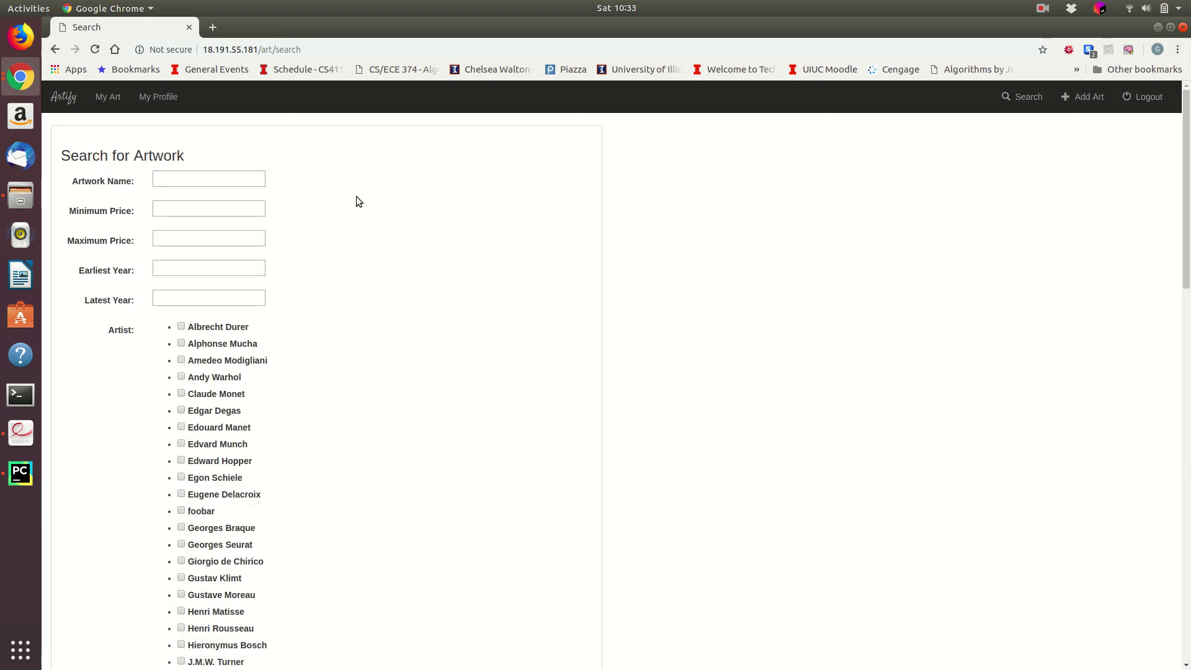
pyautogui.click(230, 178)
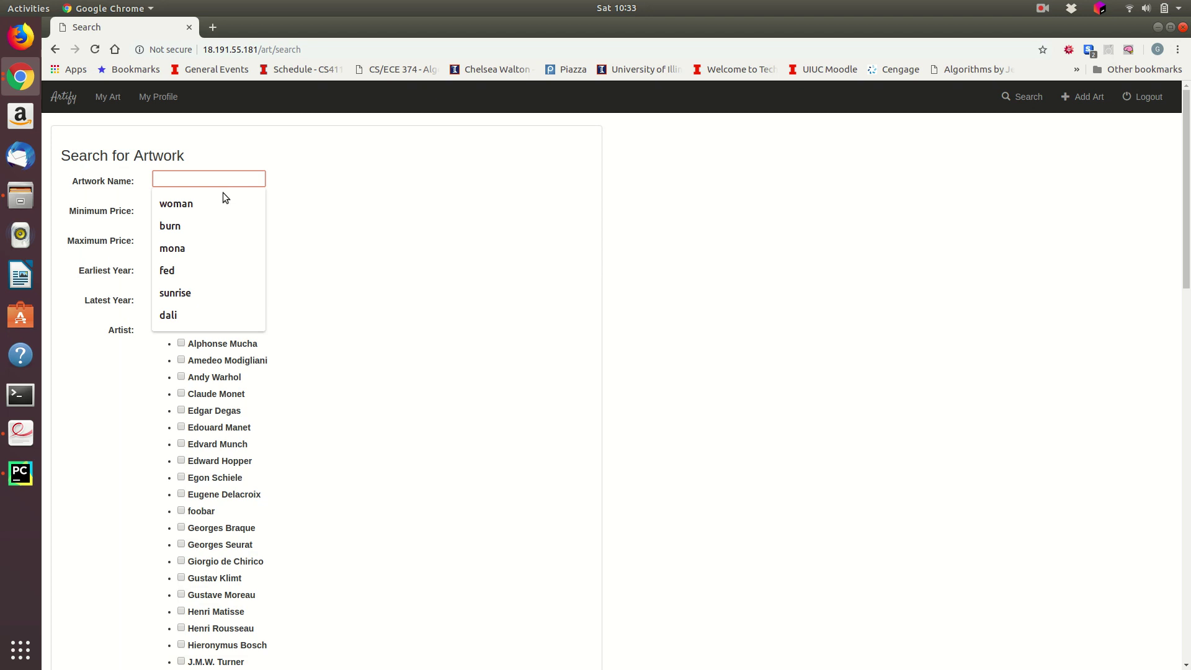
pyautogui.click(228, 204)
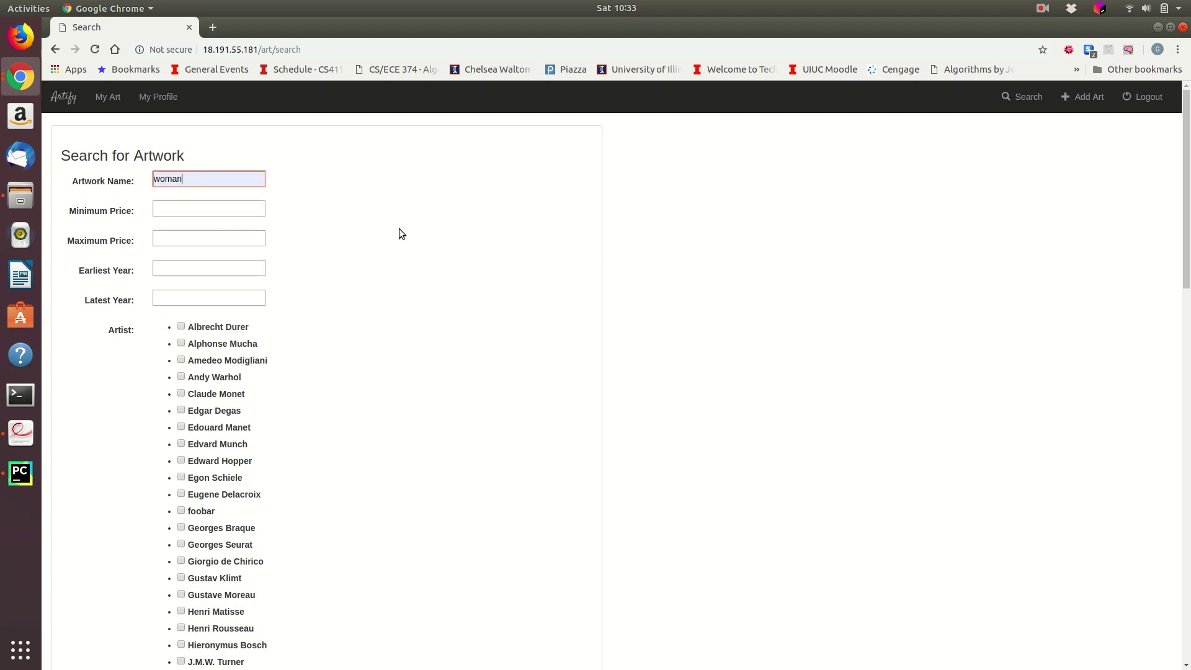
pyautogui.scroll(-5, 356, 264)
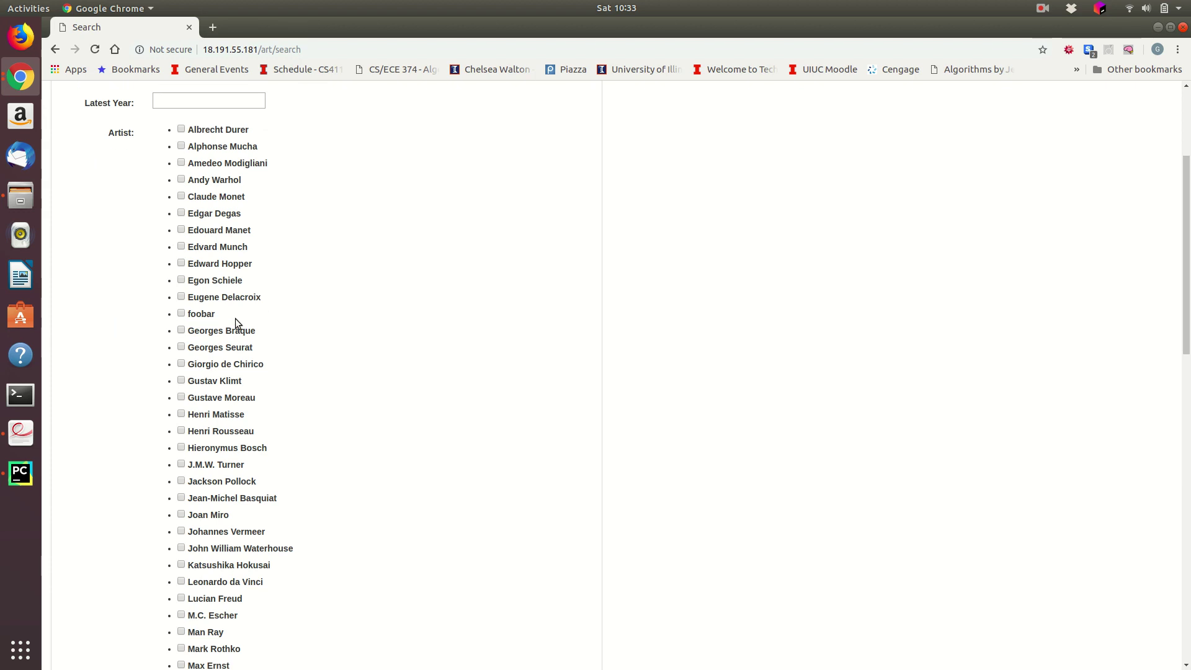
pyautogui.scroll(-20, 223, 319)
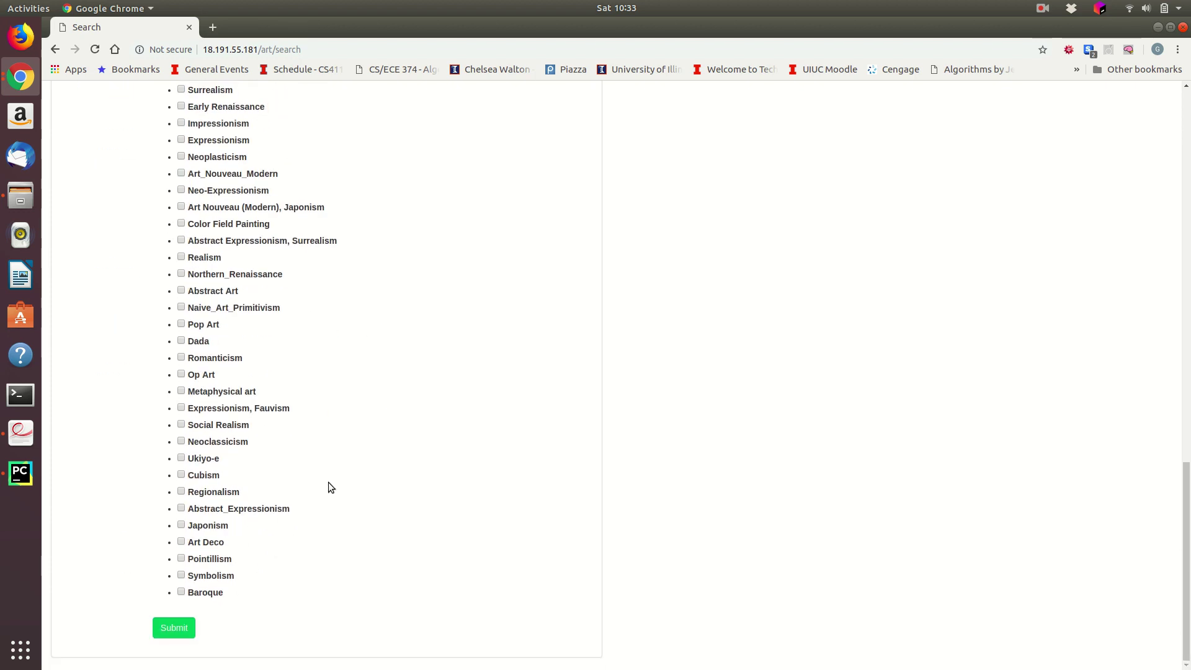
pyautogui.click(187, 629)
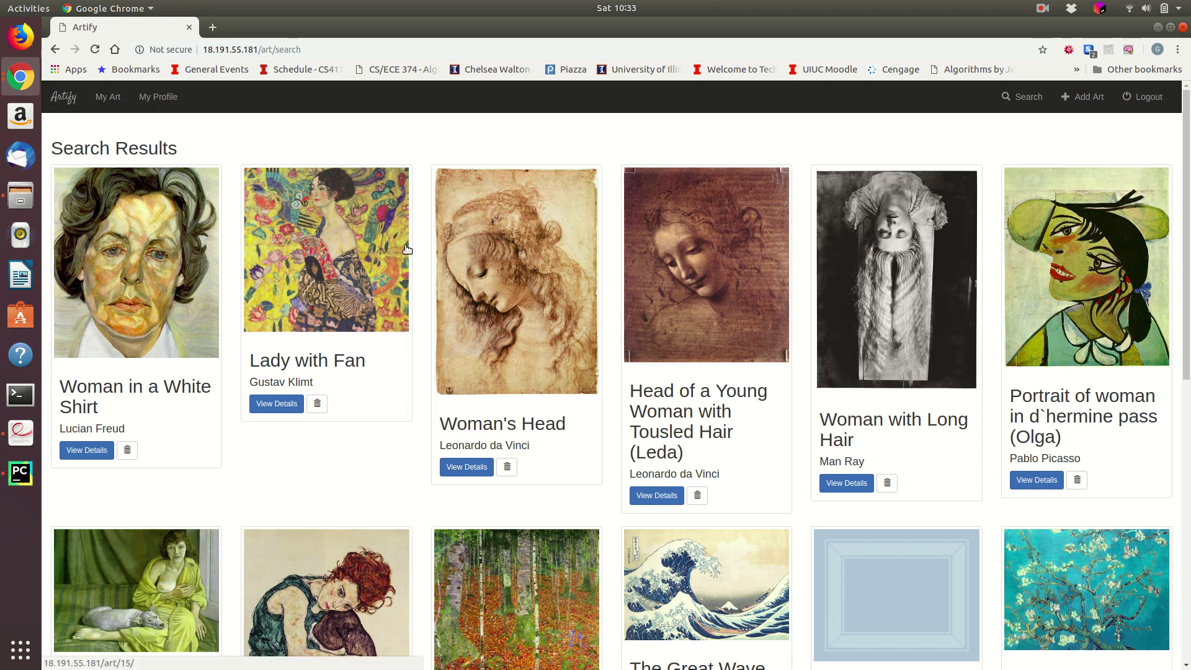
pyautogui.scroll(-2, 402, 258)
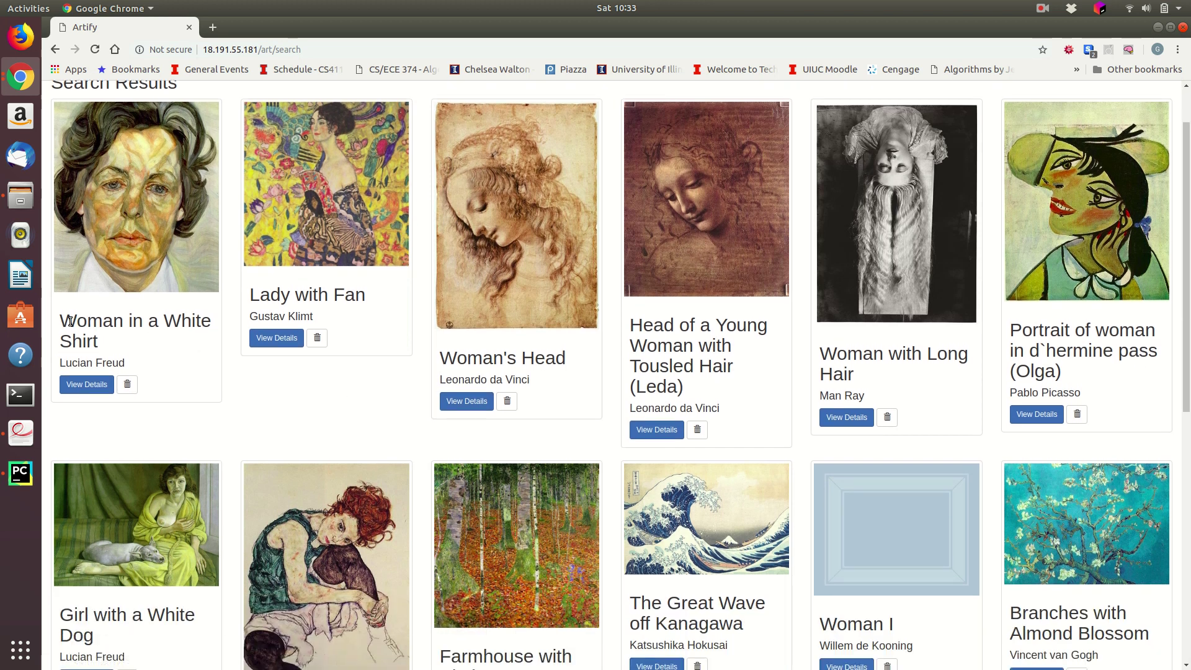
pyautogui.moveTo(61, 321); pyautogui.dragTo(114, 327)
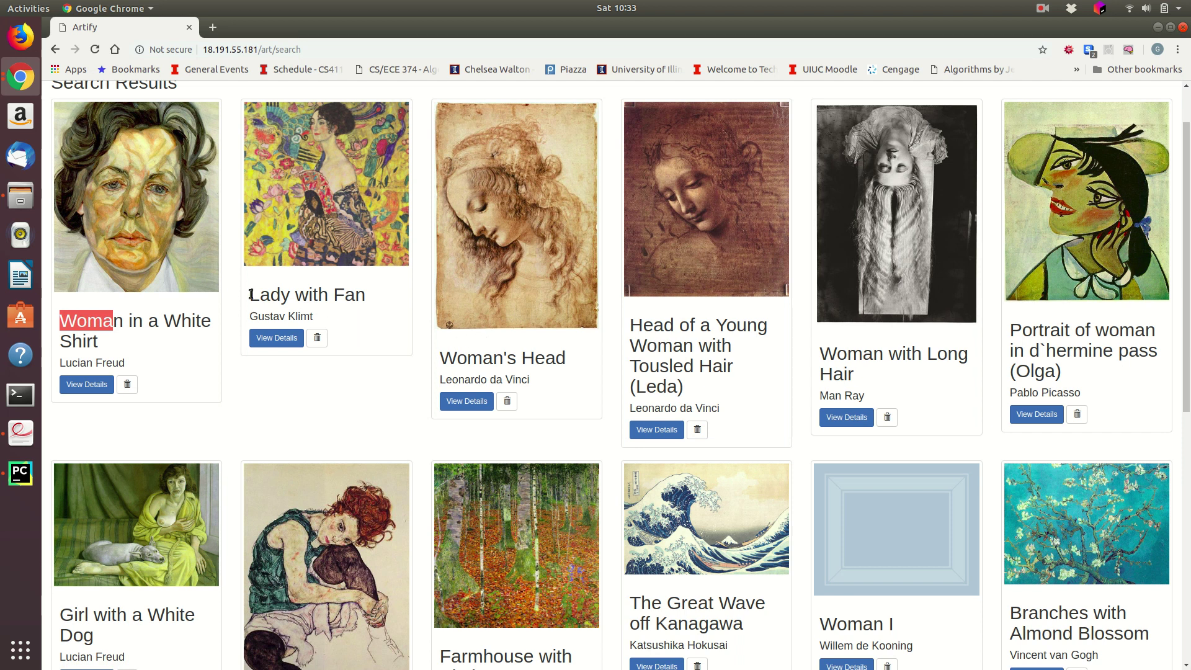
pyautogui.moveTo(250, 295); pyautogui.dragTo(301, 285)
pyautogui.scroll(-4, 471, 341)
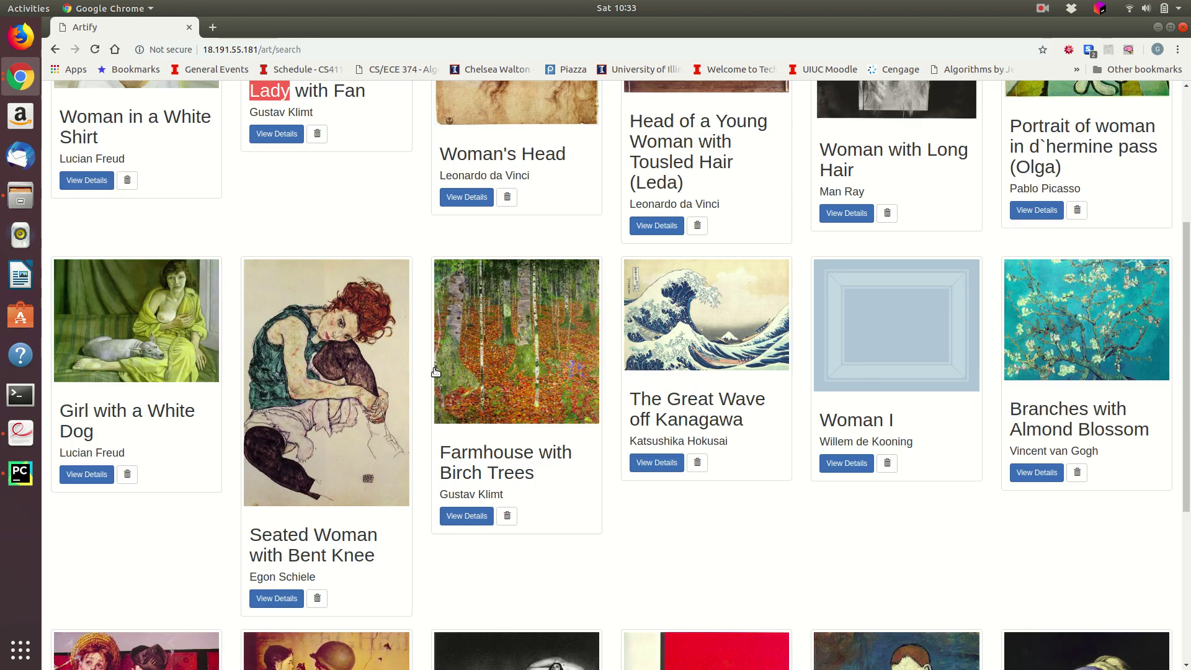
pyautogui.scroll(-2, 739, 334)
pyautogui.scroll(6, 739, 338)
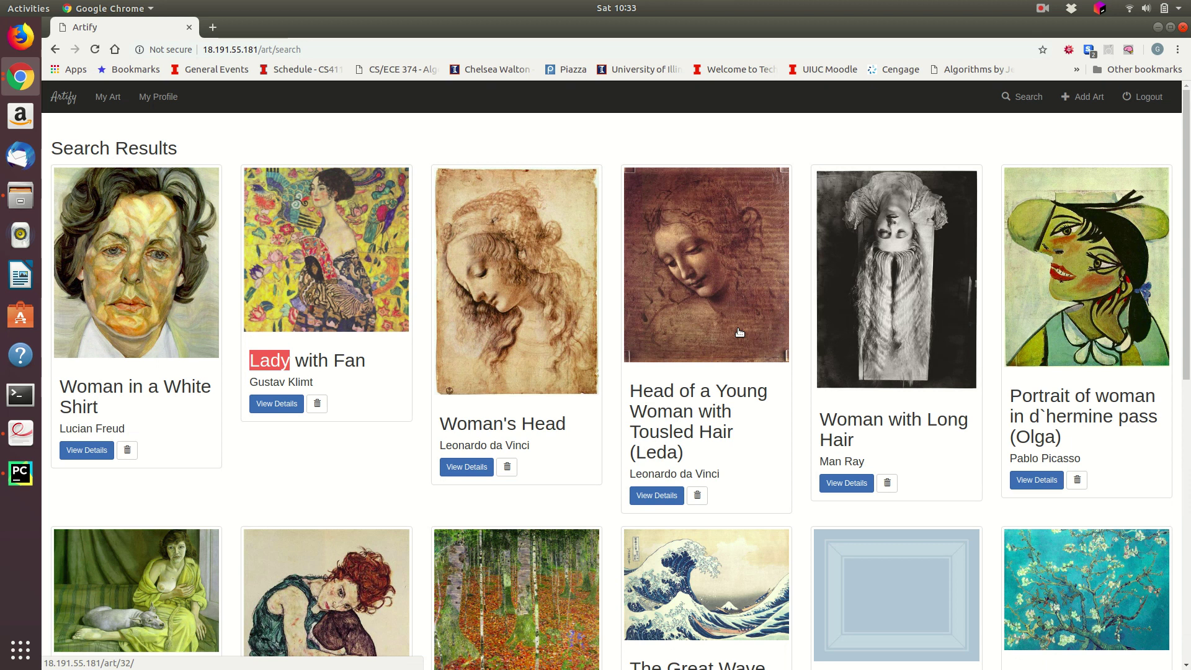
pyautogui.click(711, 403)
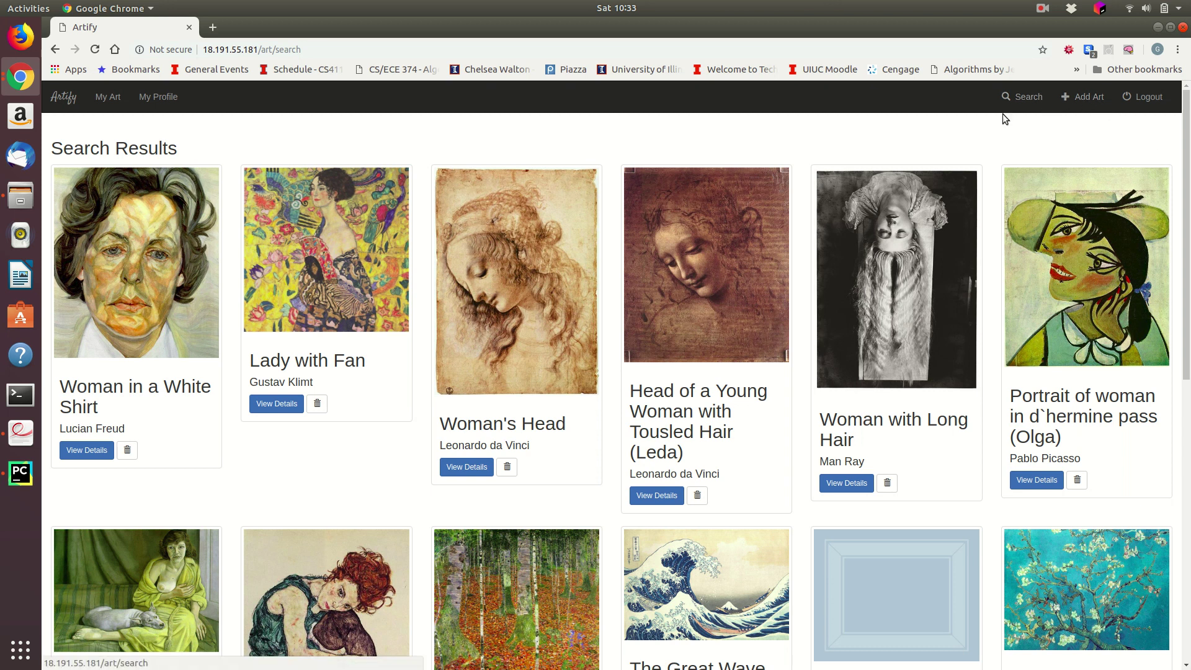
# Step: Change the profile city from Urbana to Champaign and save the changes
pyautogui.click(156, 97)
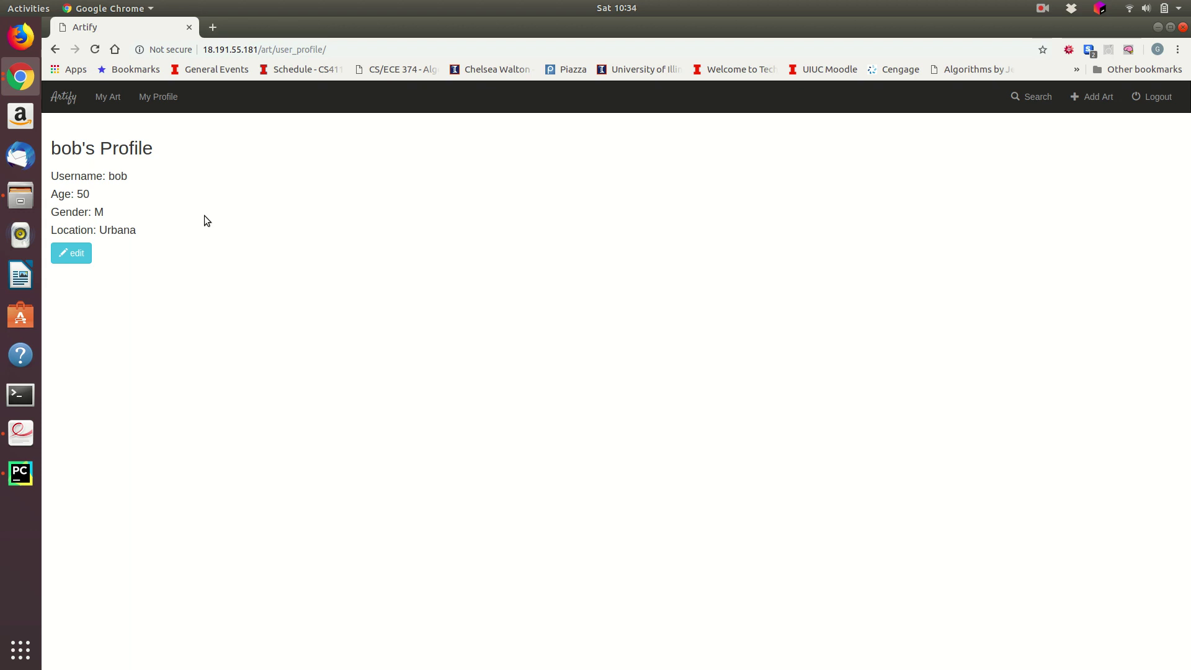
pyautogui.click(71, 253)
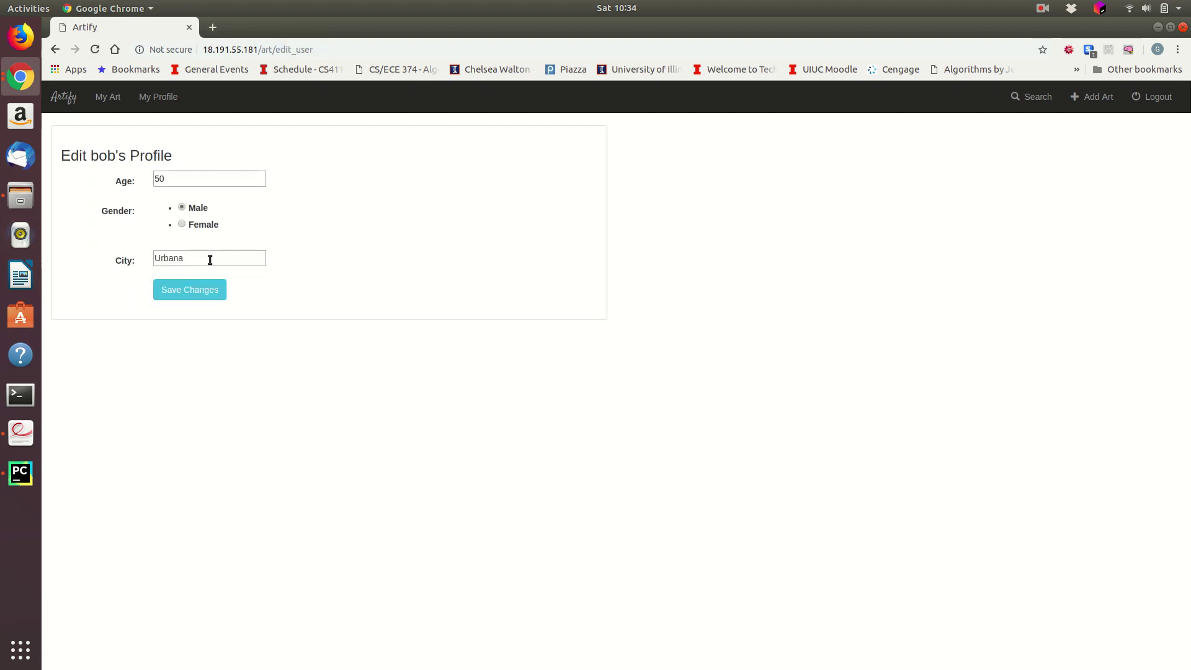
pyautogui.doubleClick(209, 260)
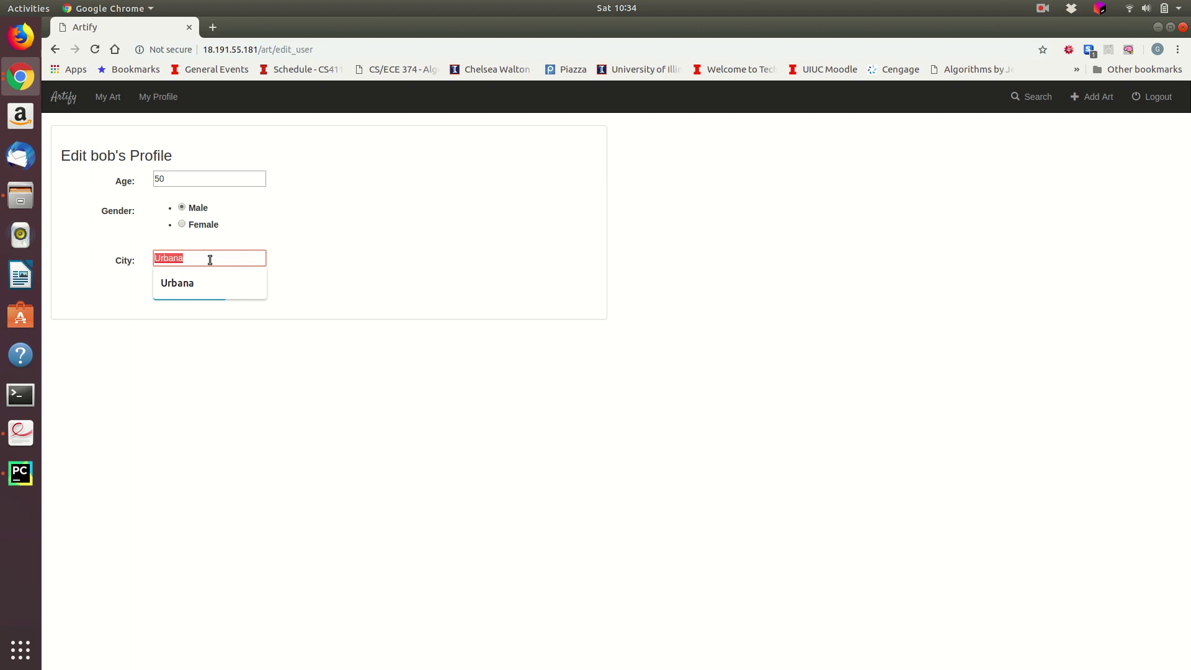
pyautogui.write('Champaign')
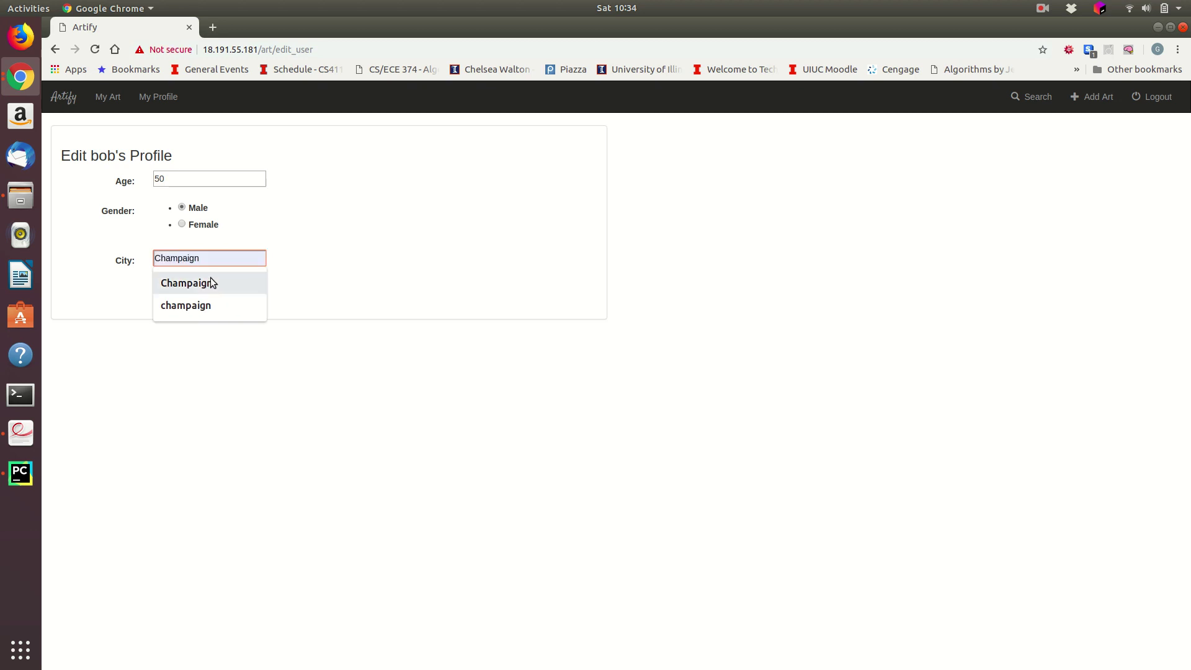
pyautogui.click(211, 278)
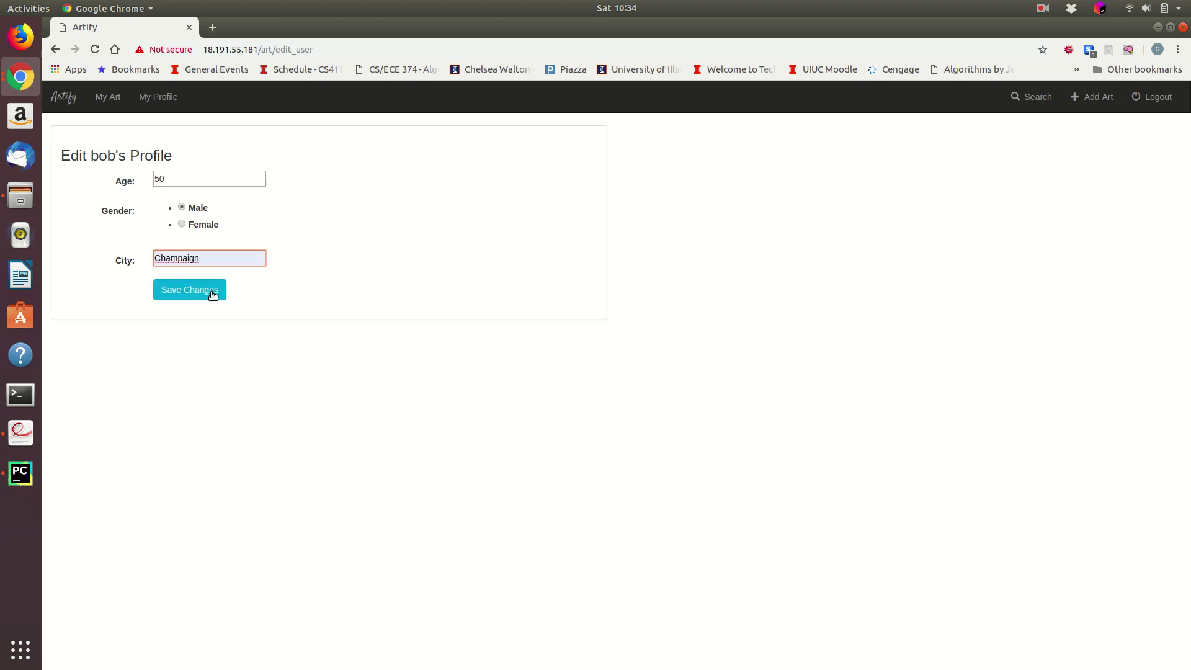
pyautogui.click(212, 293)
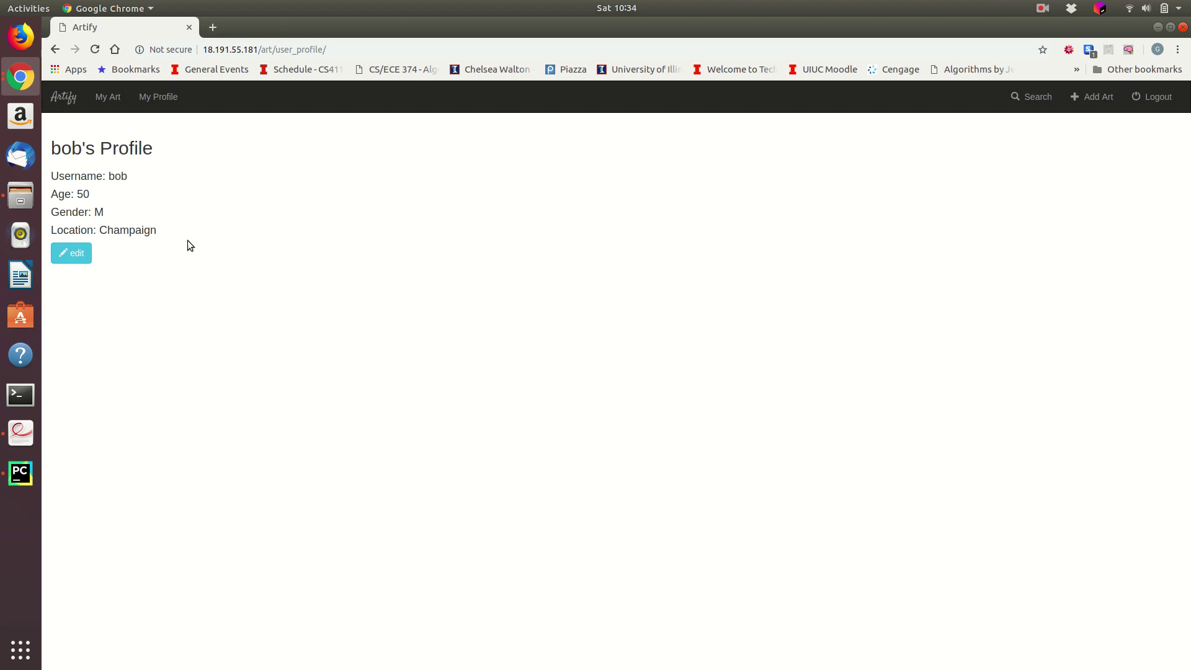
# Step: Highlight the updated Champaign location on the profile
pyautogui.doubleClick(149, 229)
pyautogui.click(151, 241)
pyautogui.doubleClick(141, 230)
# Step: Browse back through the home and profile pages, then log out of the account
pyautogui.click(66, 99)
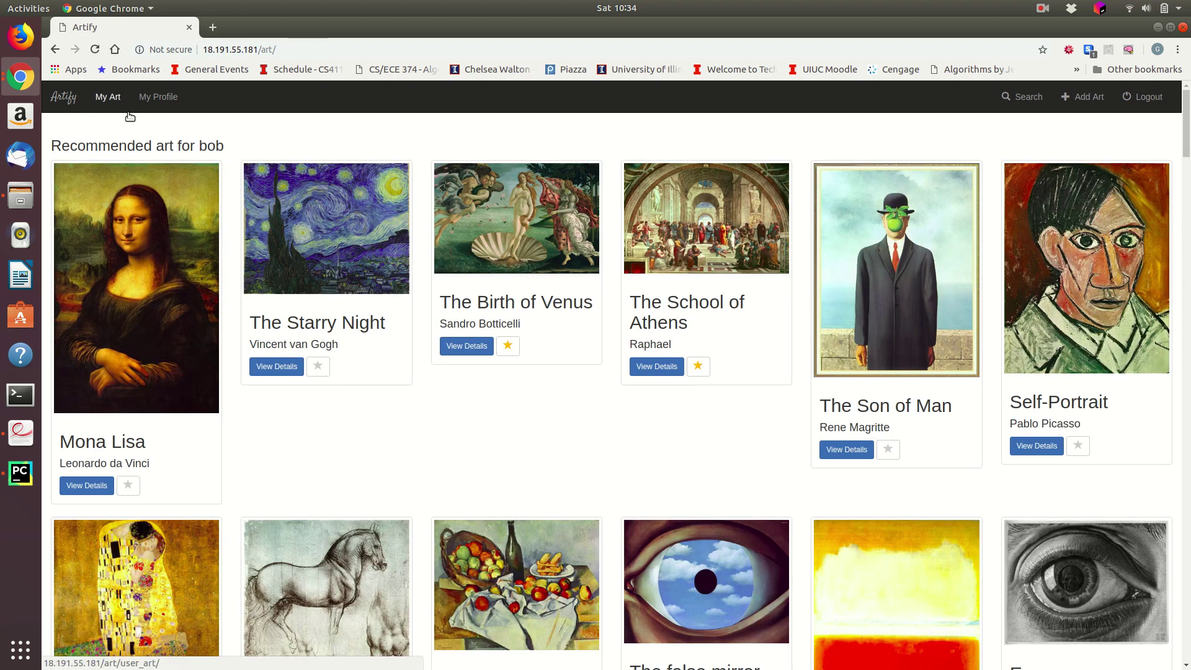
pyautogui.click(158, 98)
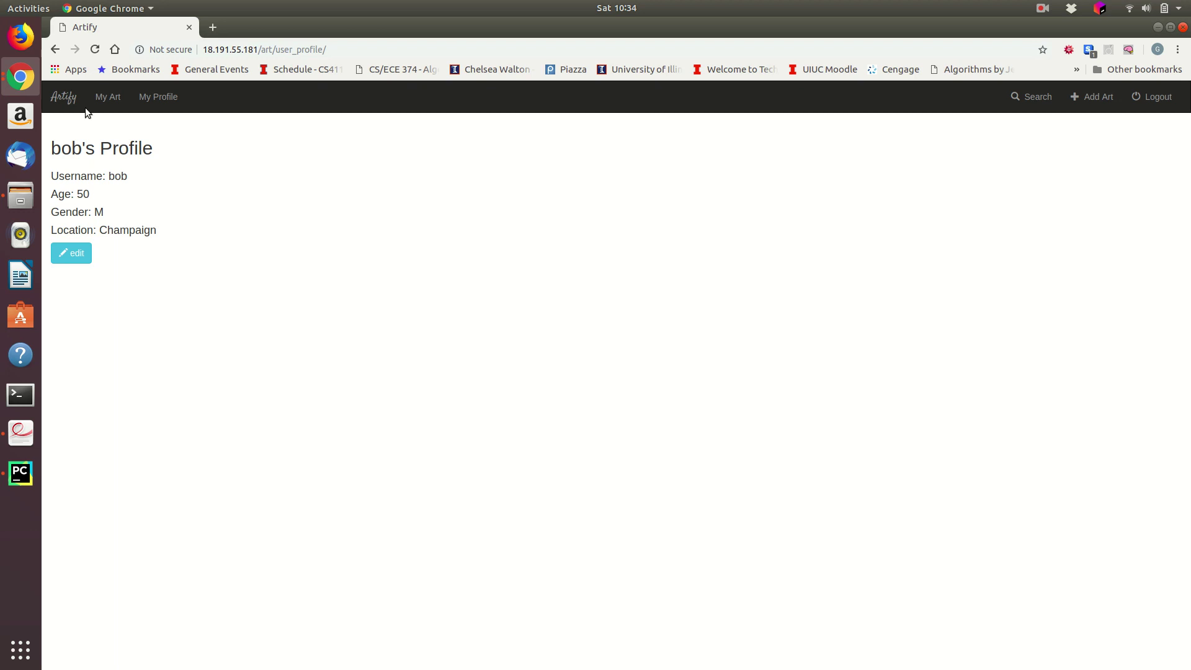
pyautogui.click(66, 98)
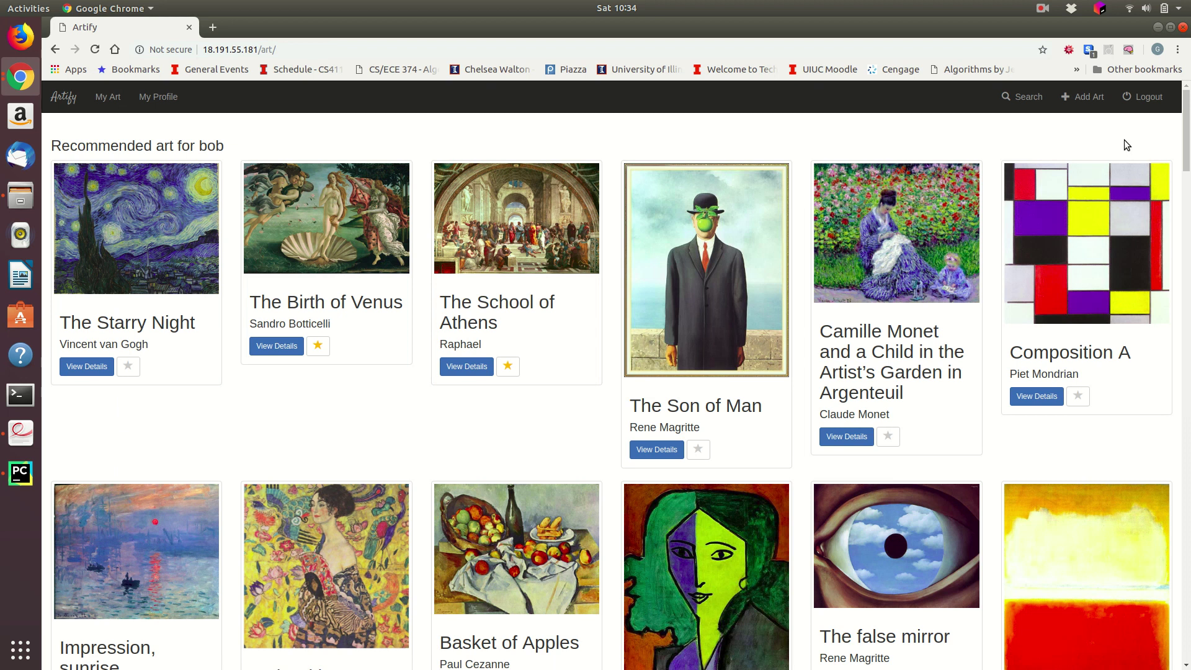
pyautogui.click(1143, 97)
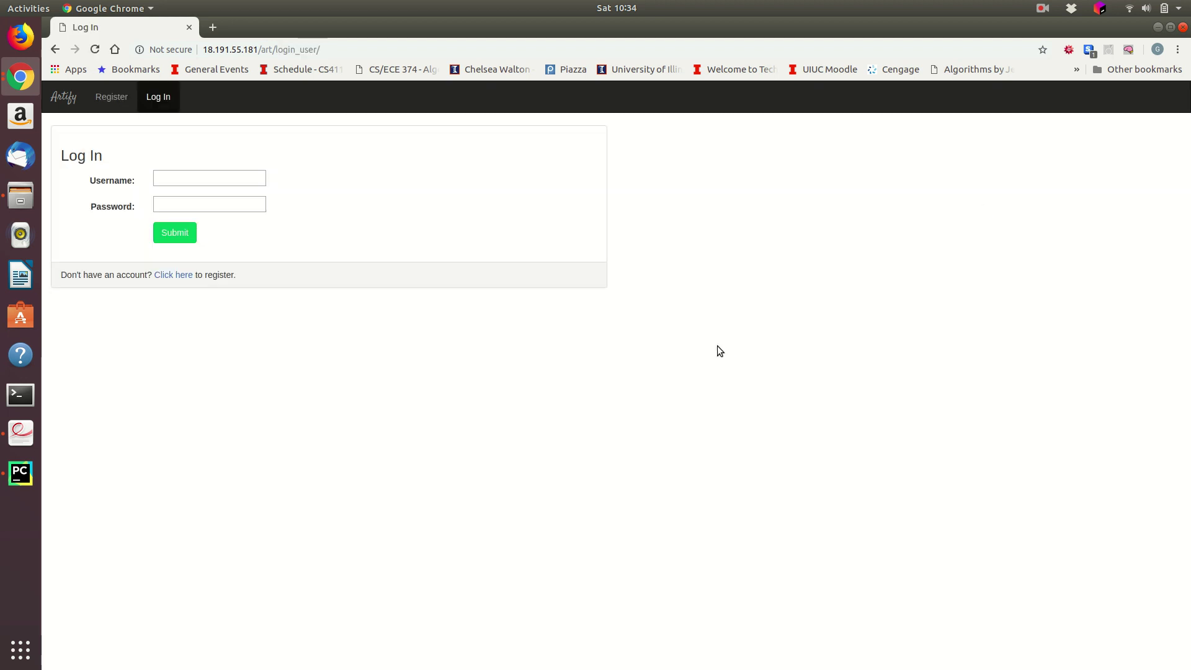